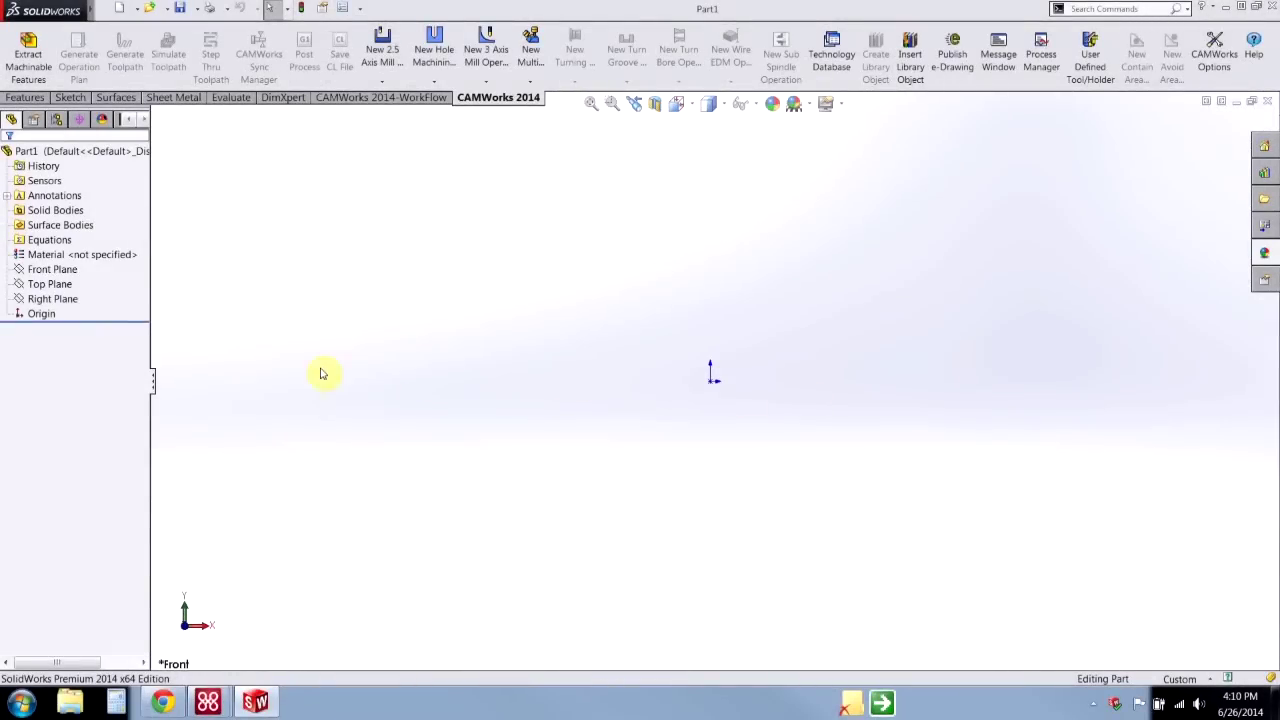
- Widen Part1's tree panel and show its CAMWorks NC Manager tree with Machine [Mill - inch]
drag(148, 388, 195, 388)
click(124, 119)
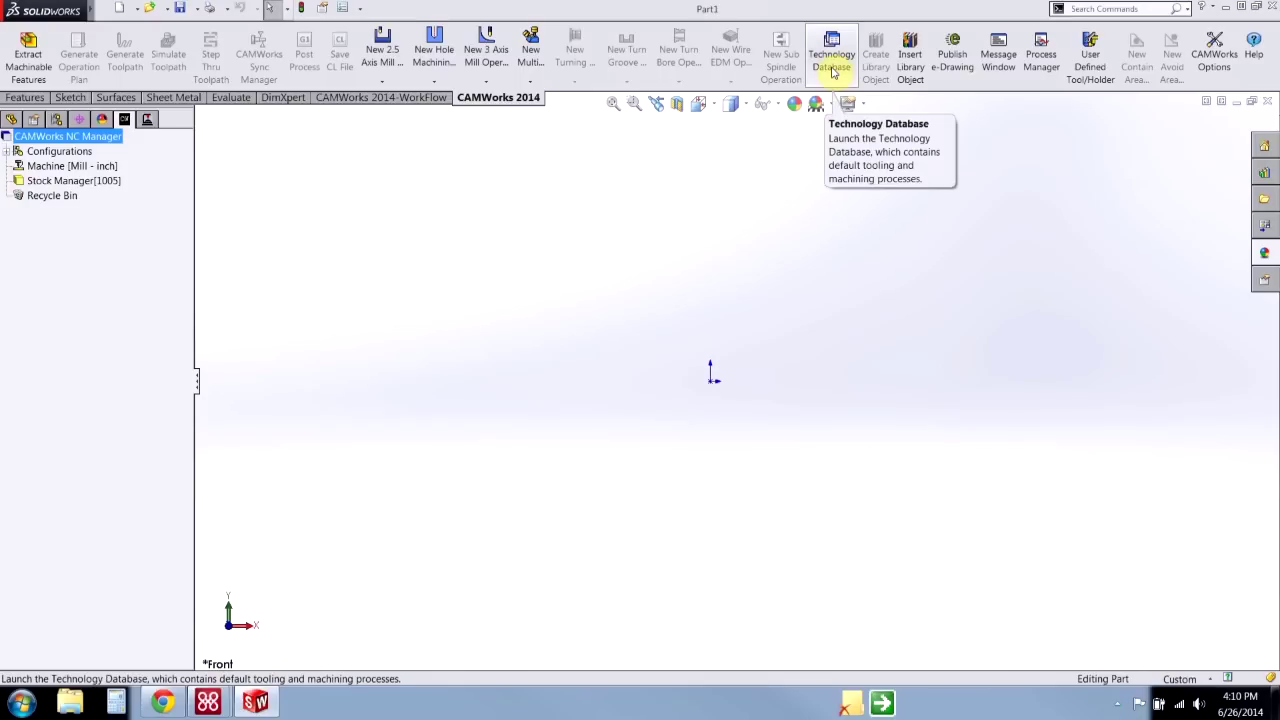
- Open the Technology Database, enlarge its window, and show the Mill - inch machine parameters
click(833, 72)
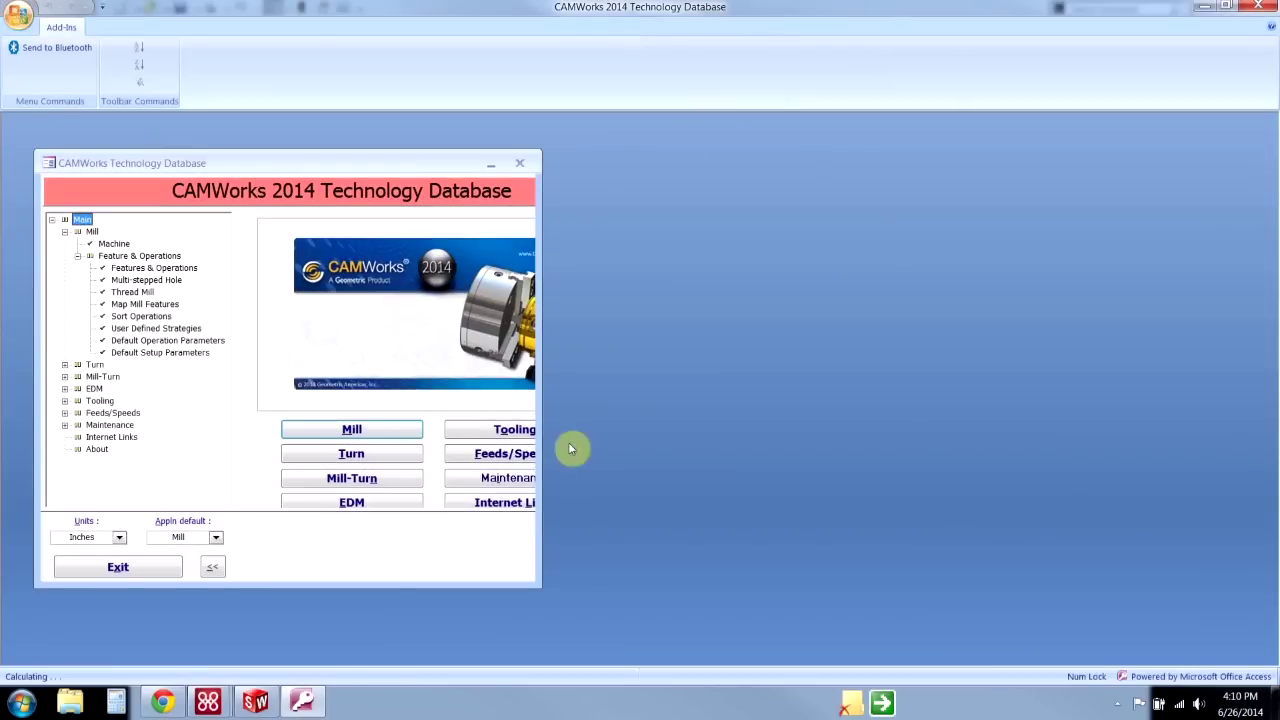
drag(538, 586, 714, 606)
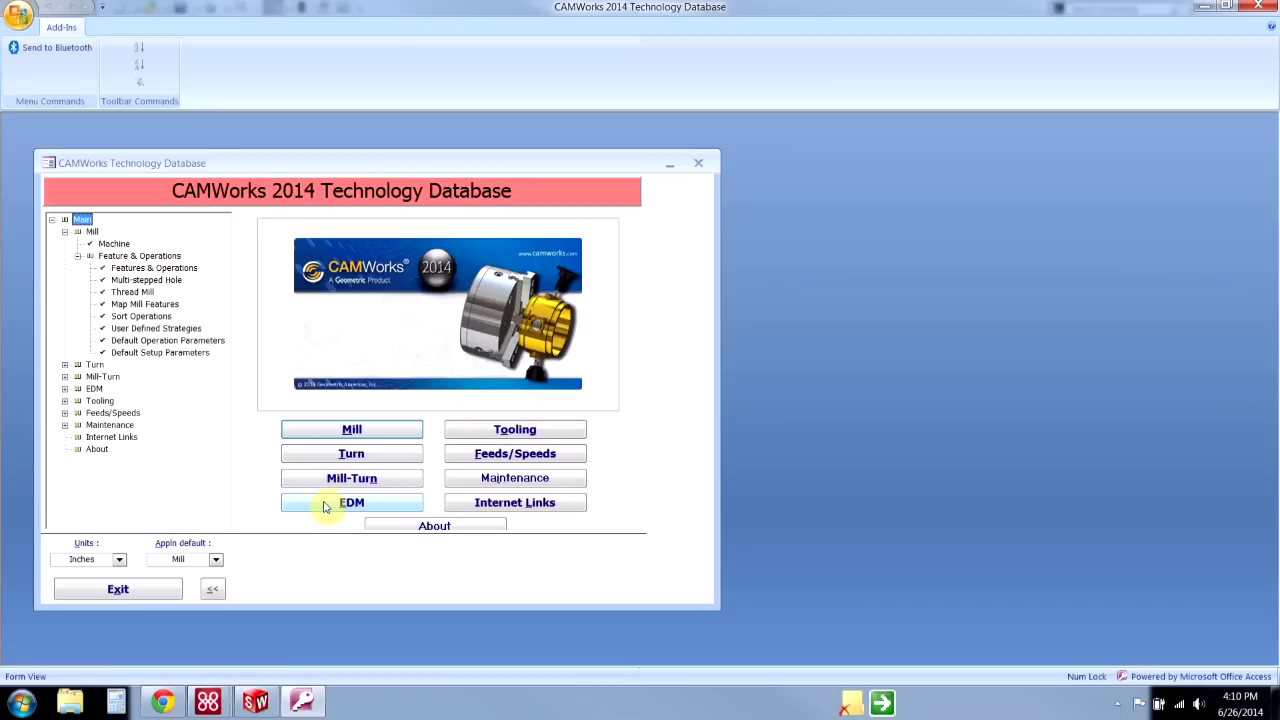
click(327, 437)
click(481, 315)
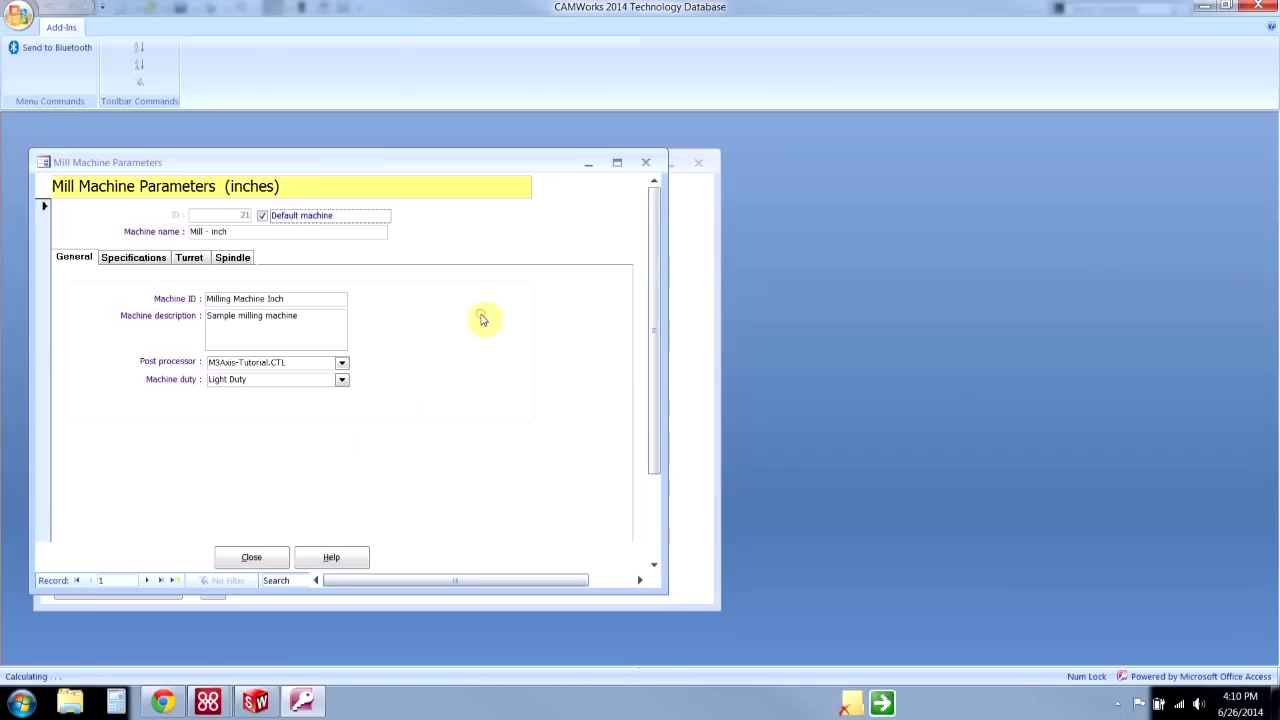
- Create a new blank machine record named HAAS VF-4 and mark it as the default machine
click(173, 581)
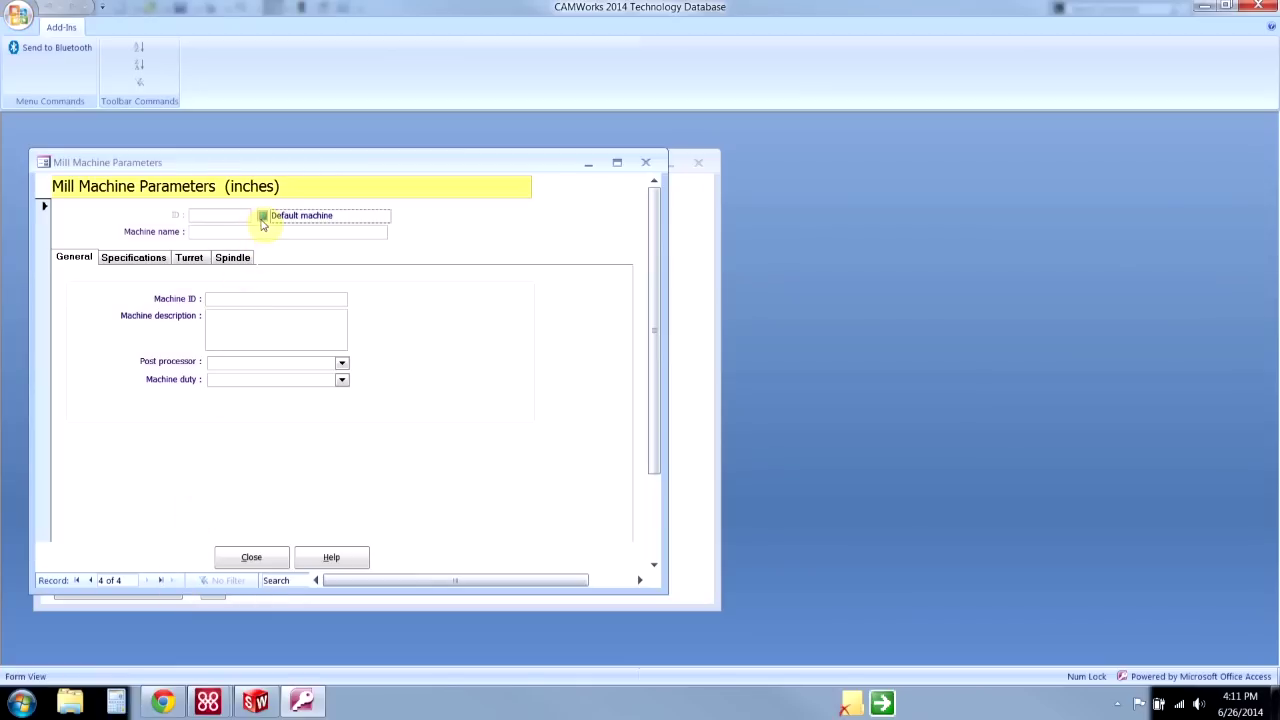
click(262, 217)
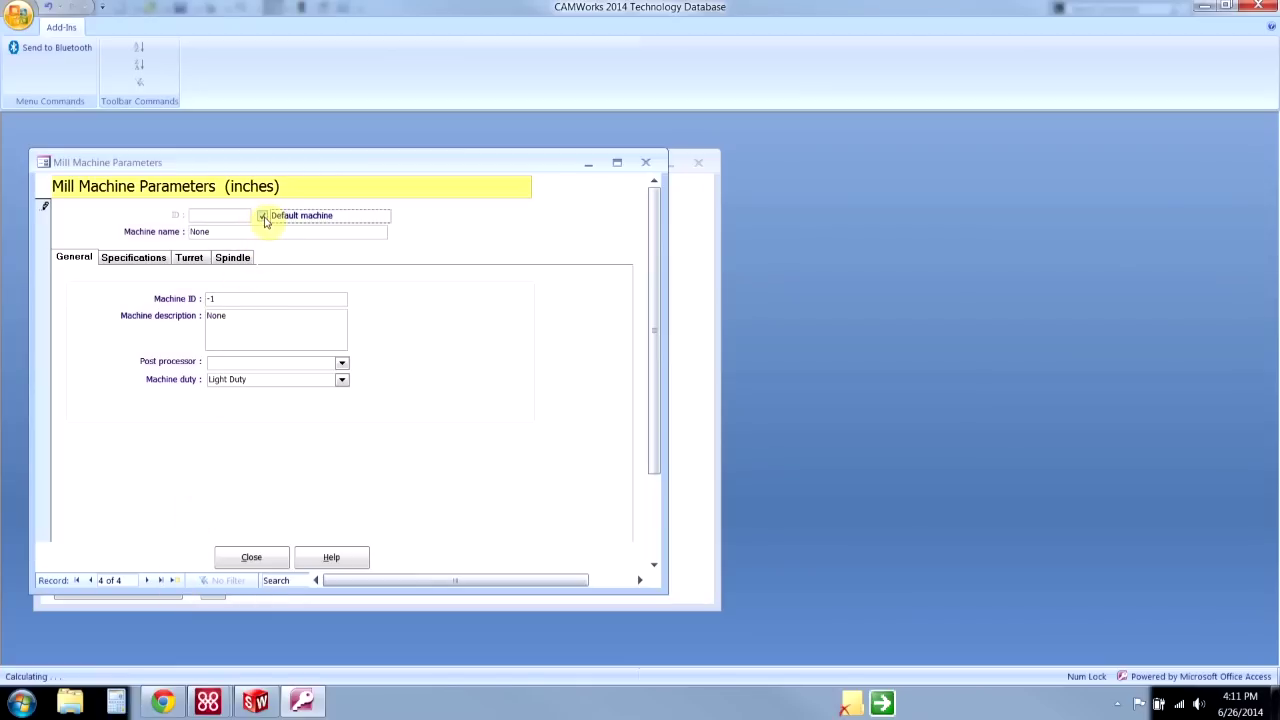
key(Tab)
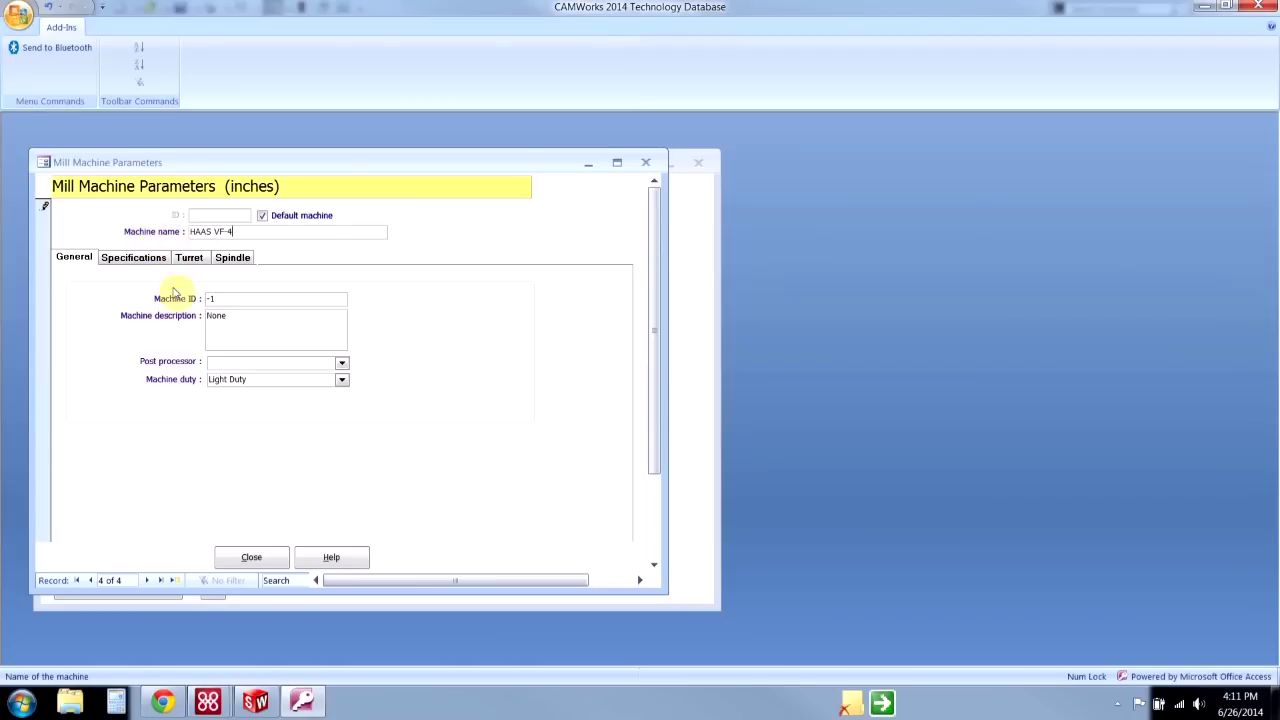
drag(233, 315, 207, 315)
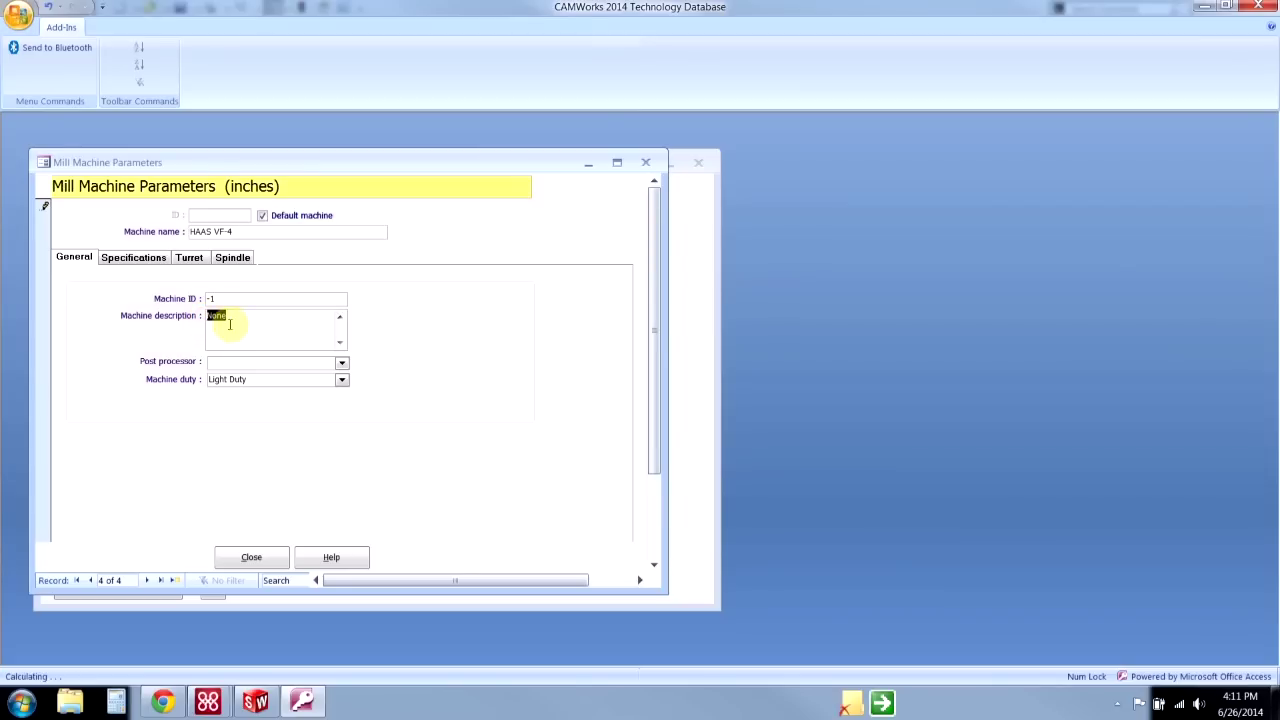
- Assign the Hass VF-4.ctl post processor, keep Light Duty, and show the specifications
click(222, 367)
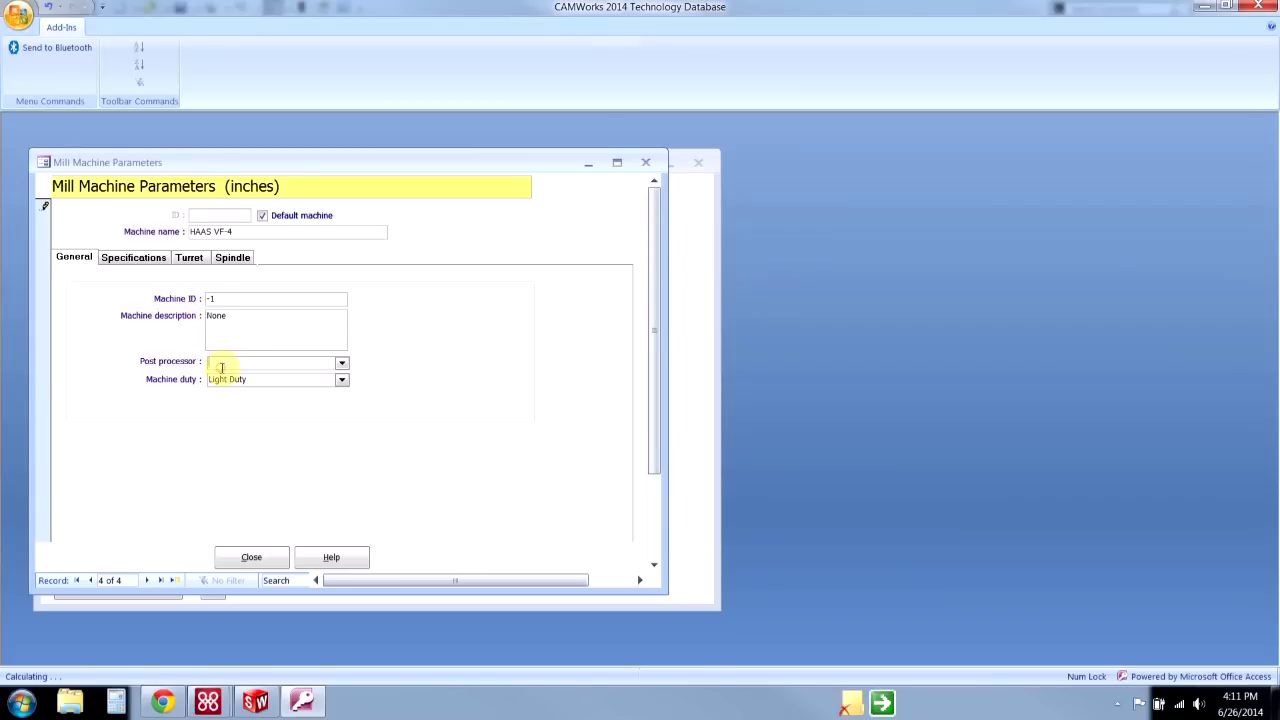
click(342, 364)
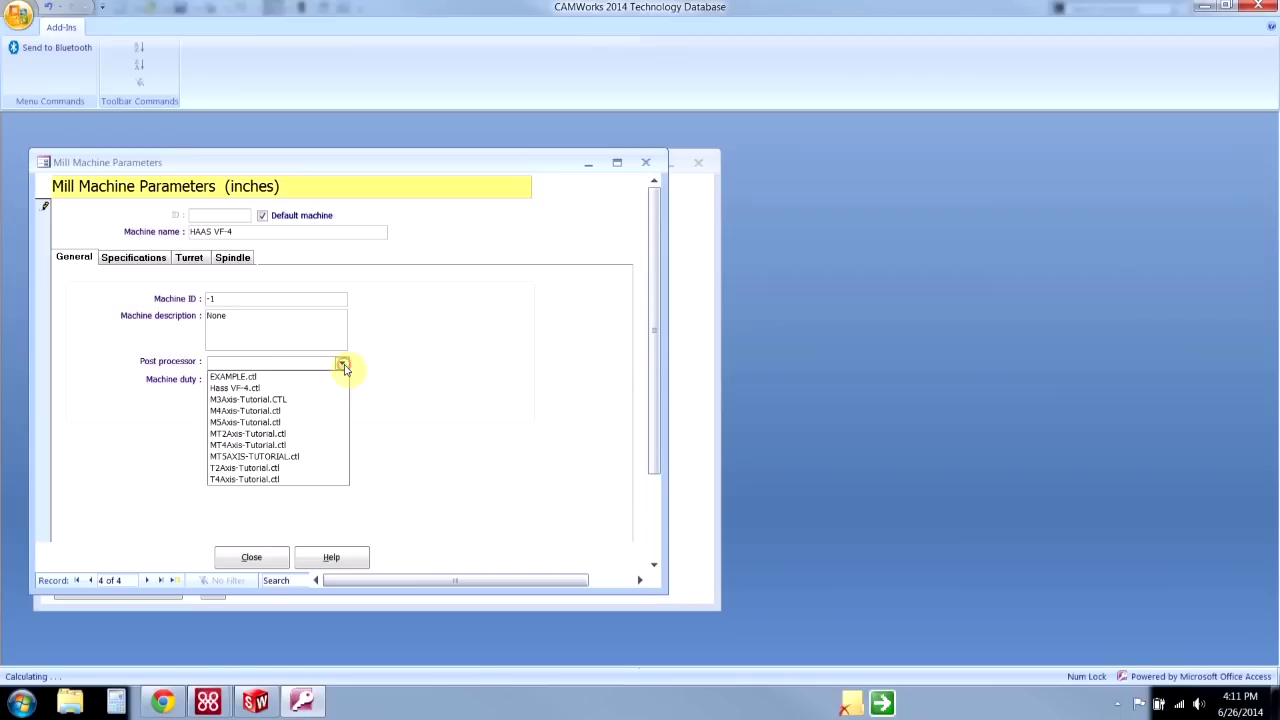
click(250, 388)
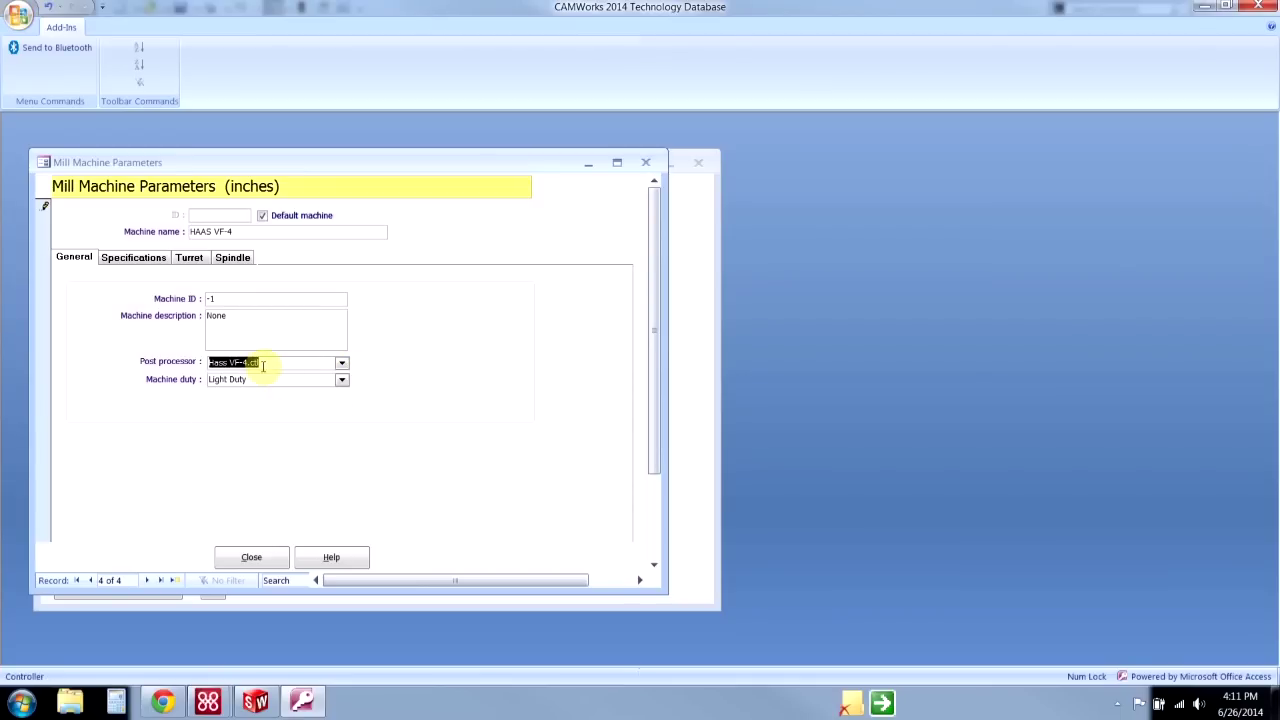
click(263, 365)
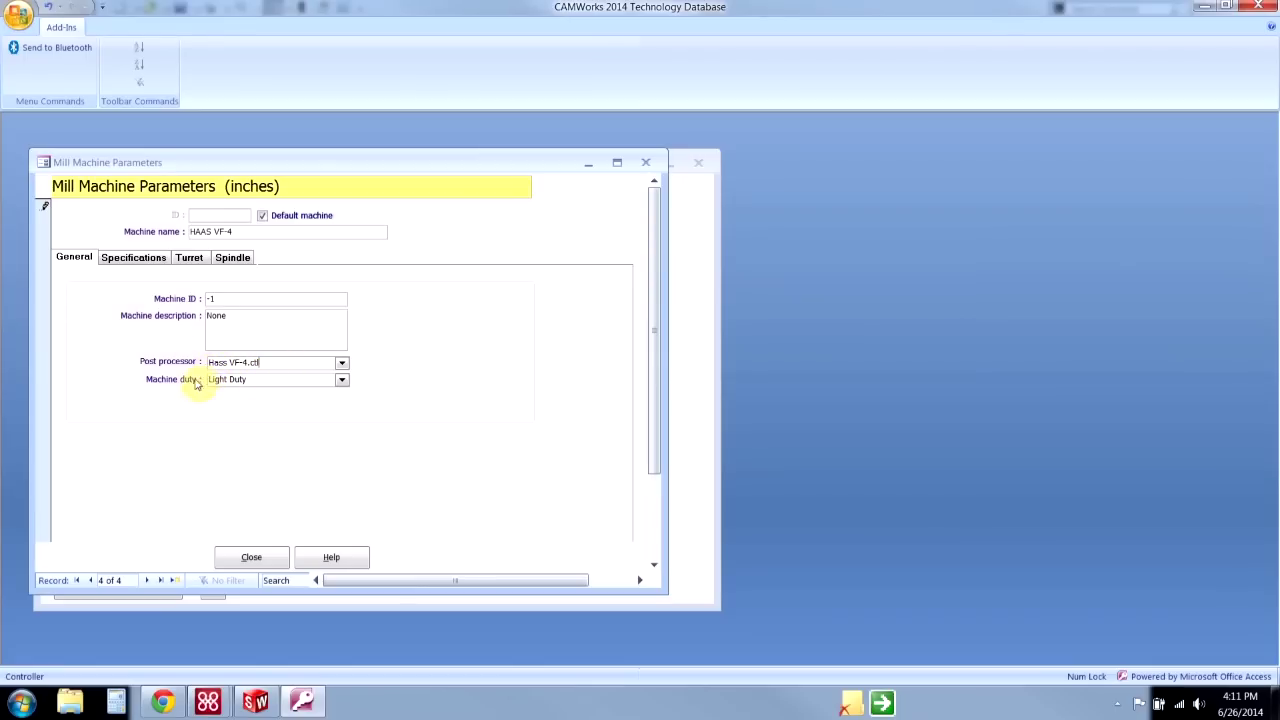
click(268, 383)
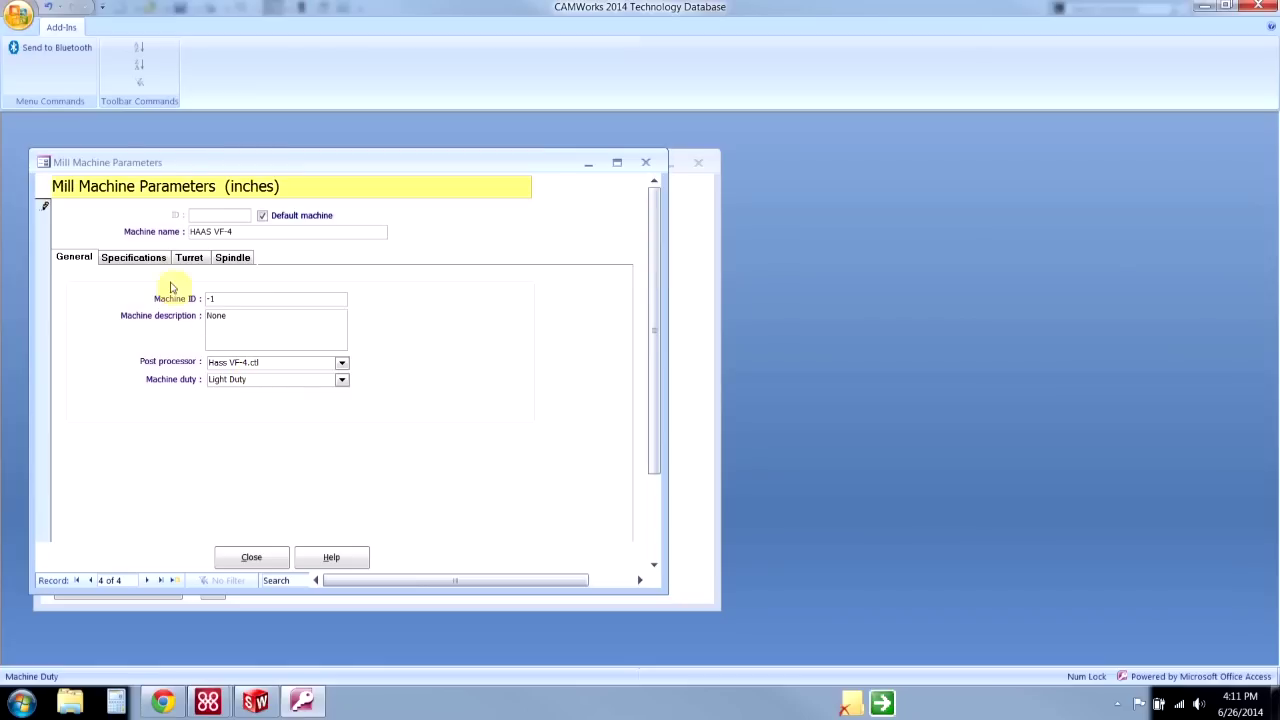
click(148, 257)
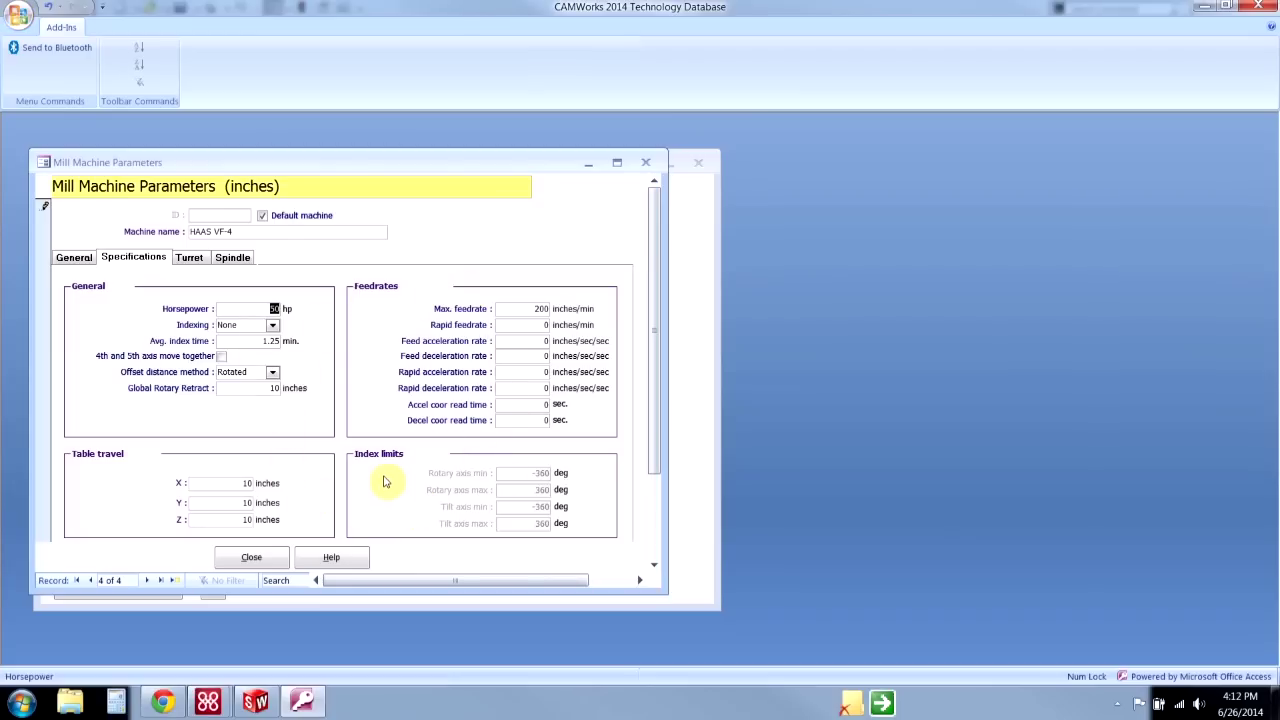
click(160, 703)
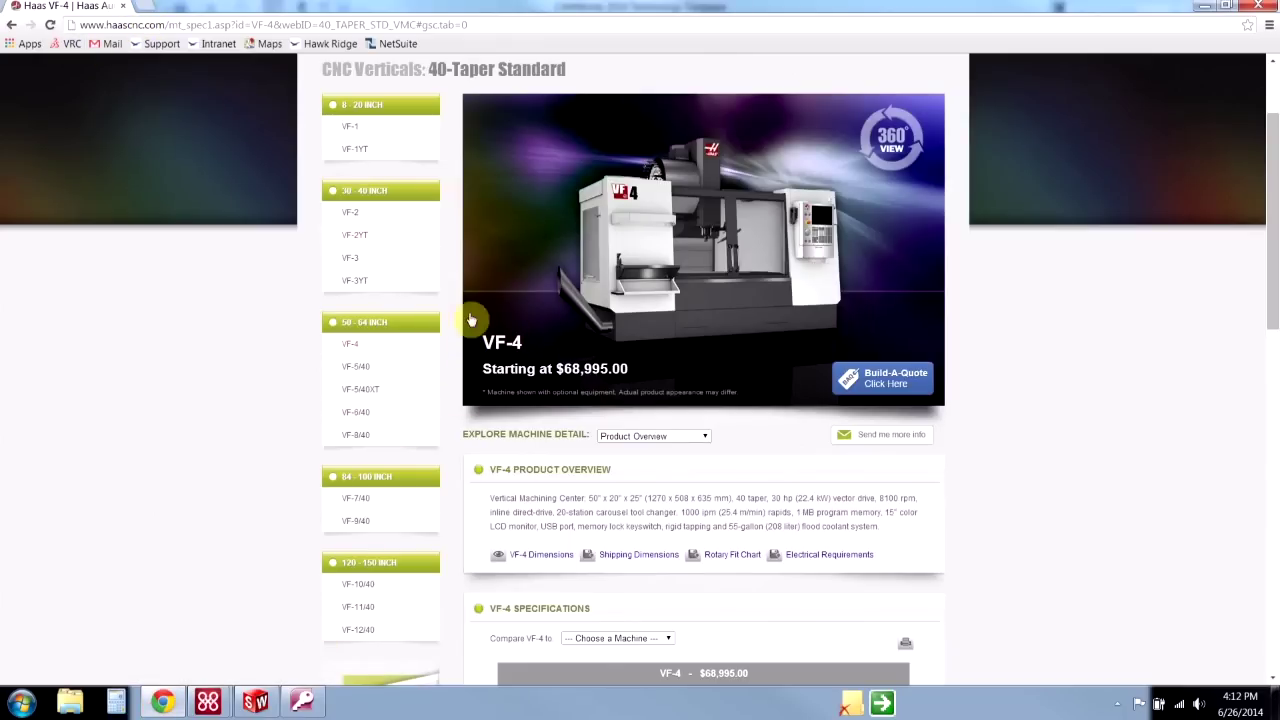
scroll(633, 539, down, 1)
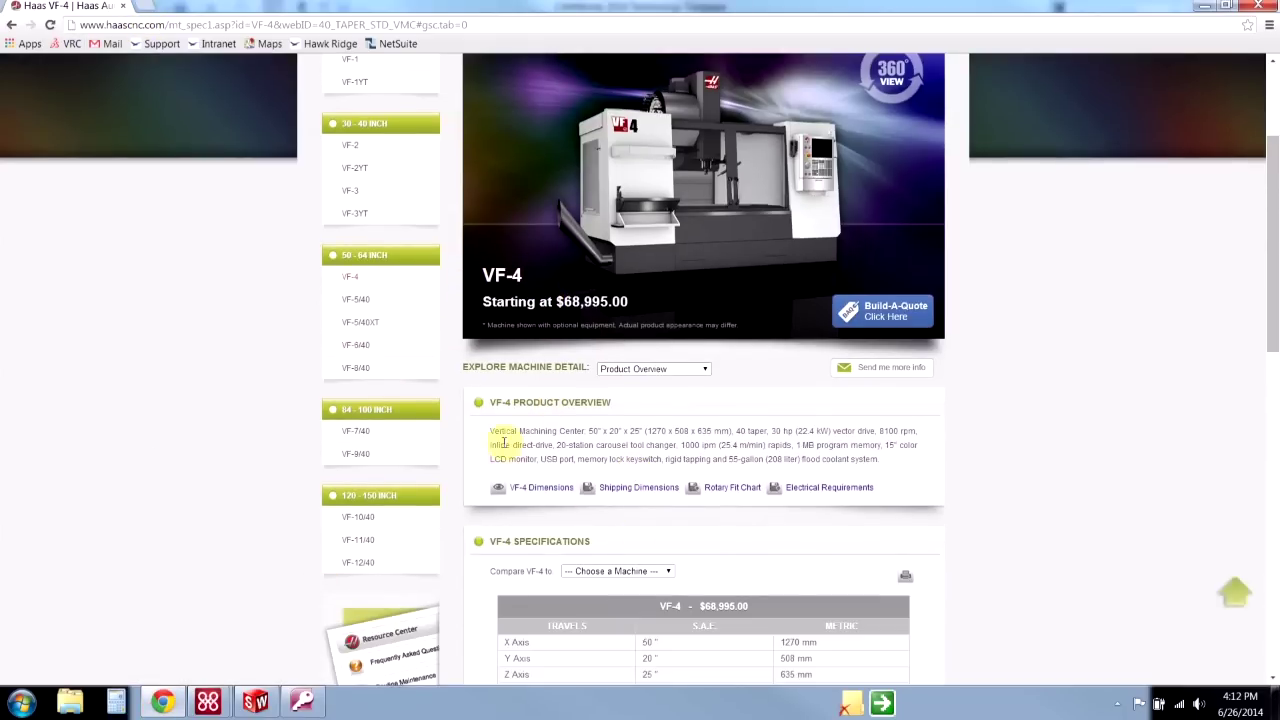
drag(491, 430, 870, 459)
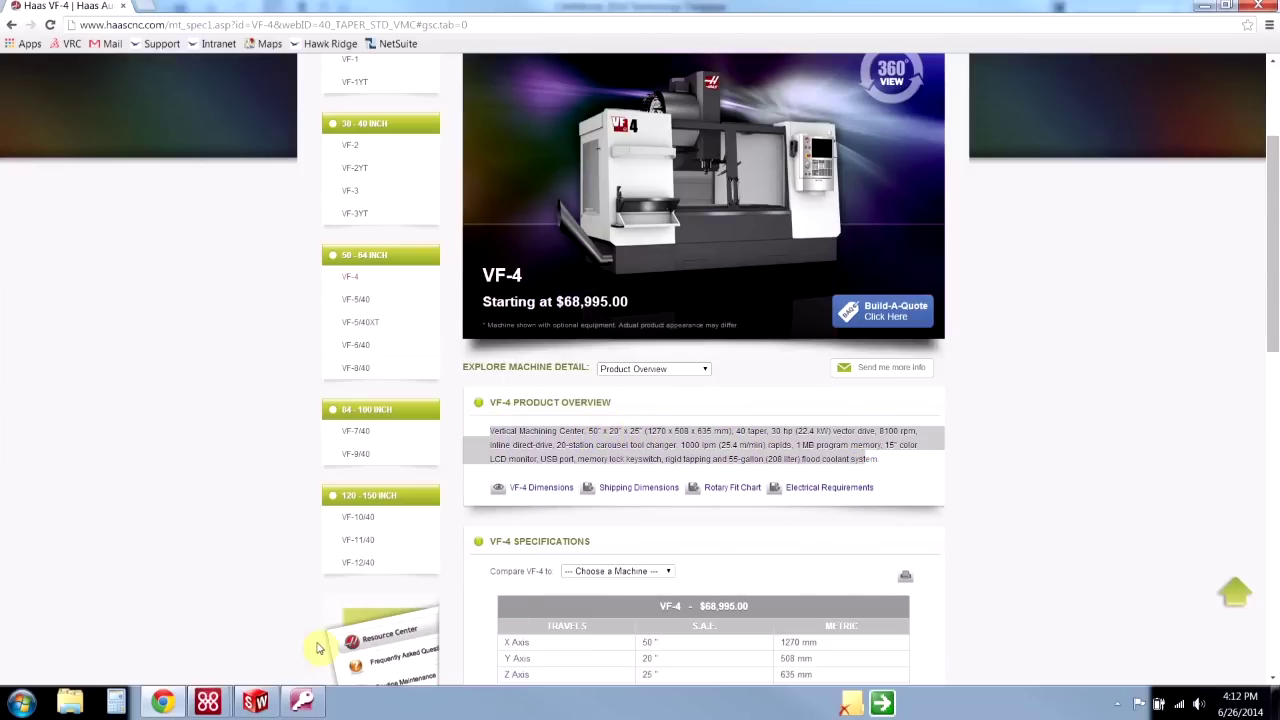
click(310, 702)
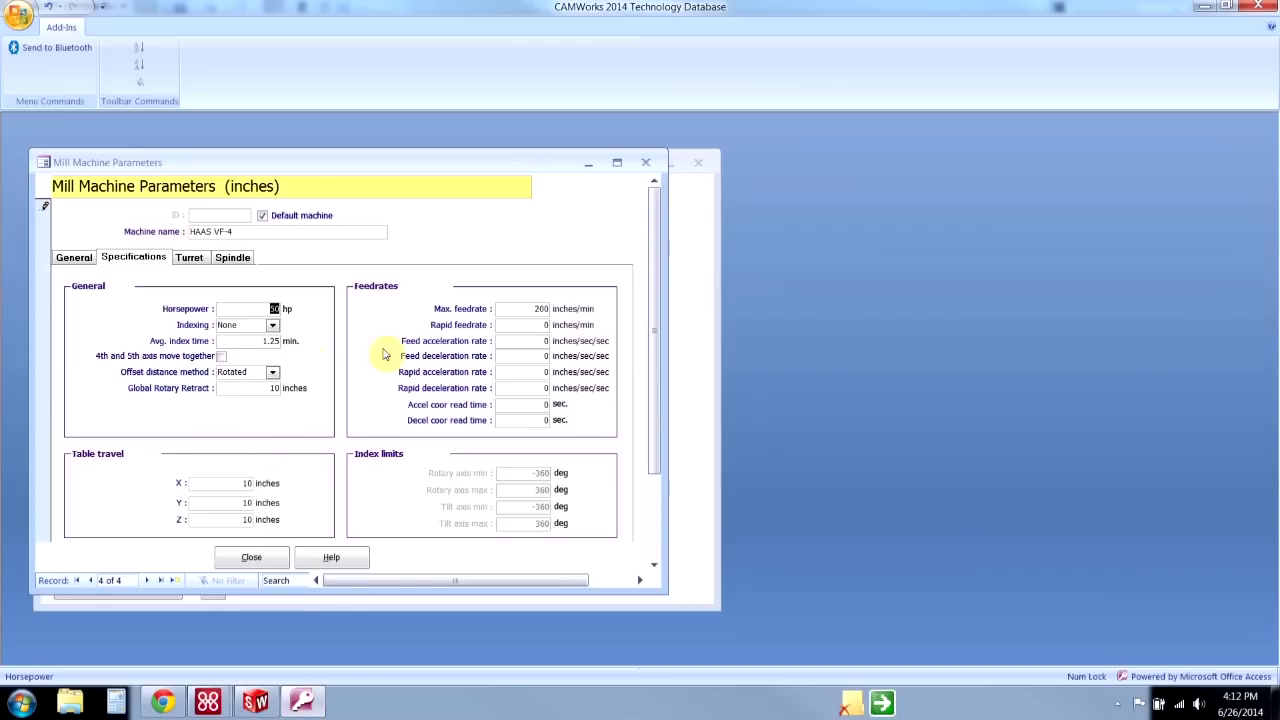
- Enter table travels X 50, Y 20, Z 25 inches and 30 horsepower
click(285, 483)
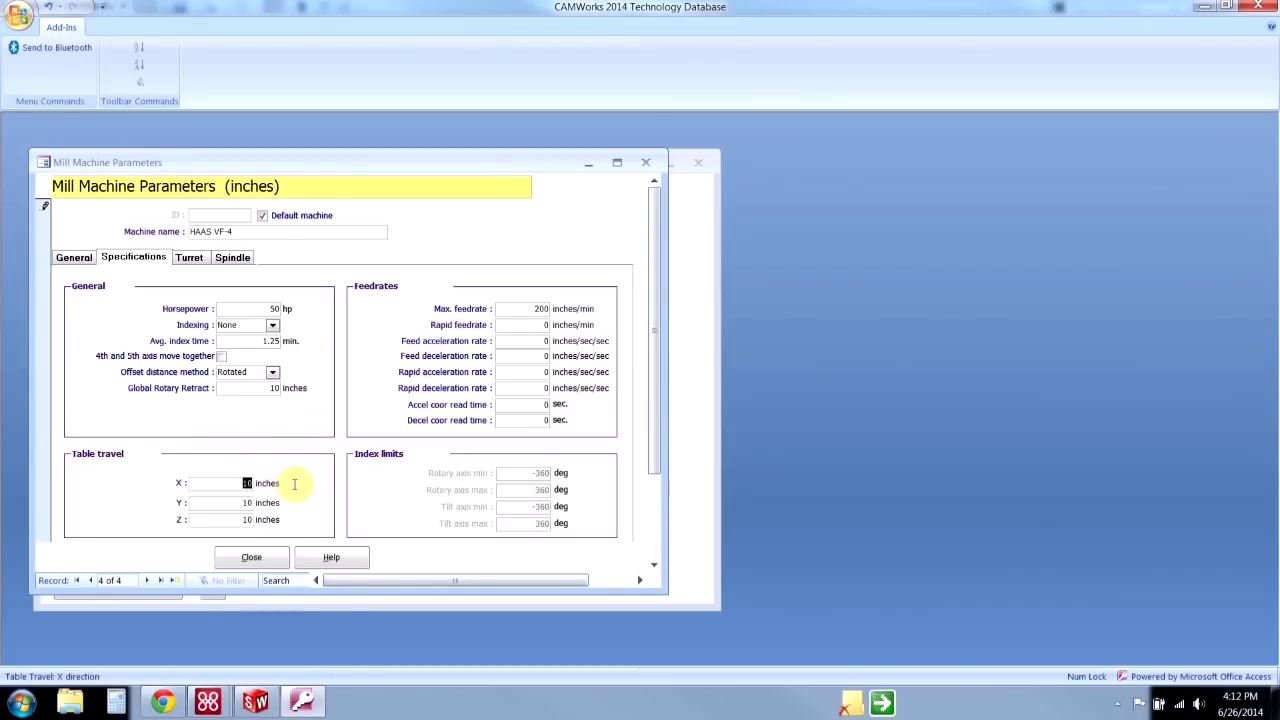
text(50)
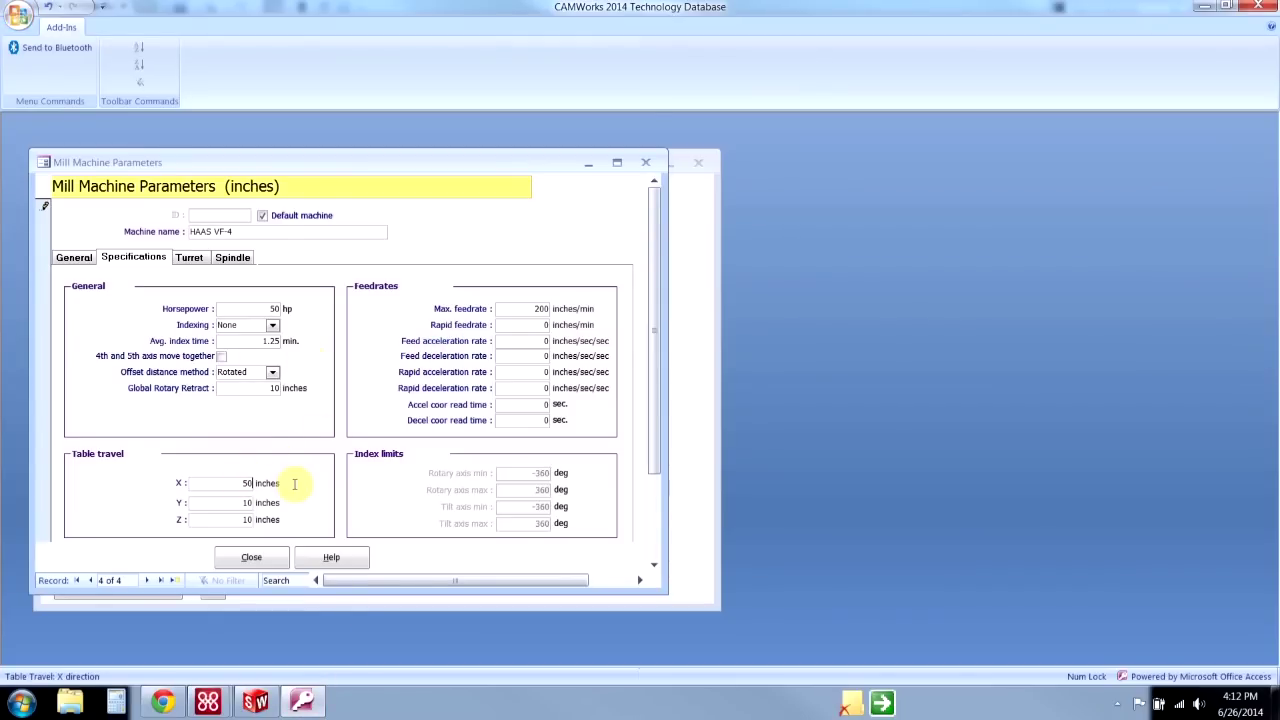
click(240, 503)
text(20)
click(238, 520)
text(25)
click(262, 309)
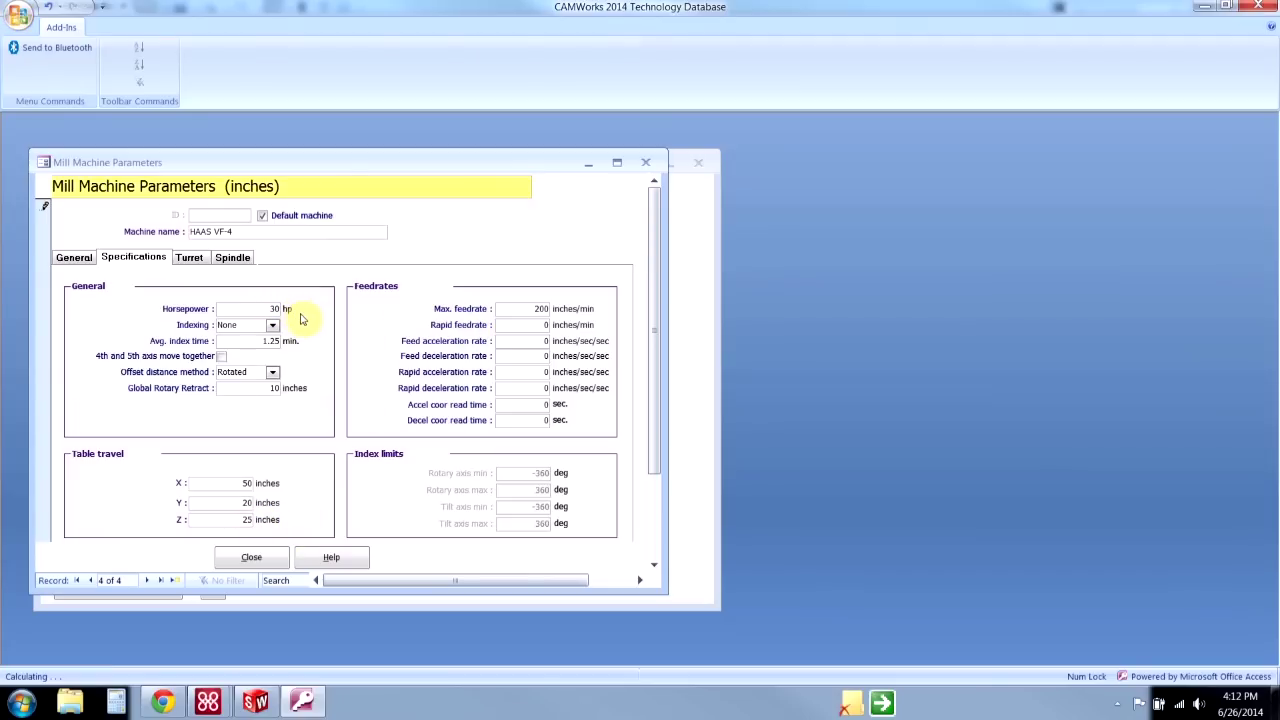
text(30)
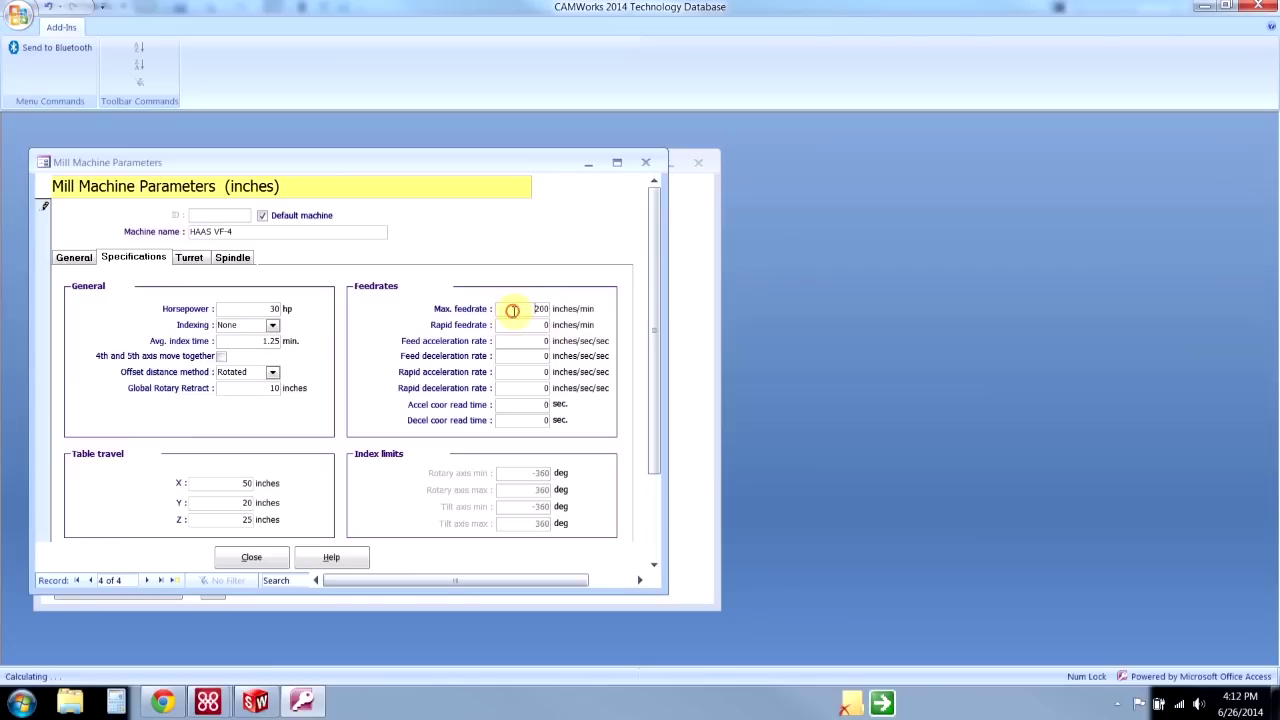
drag(512, 310, 557, 314)
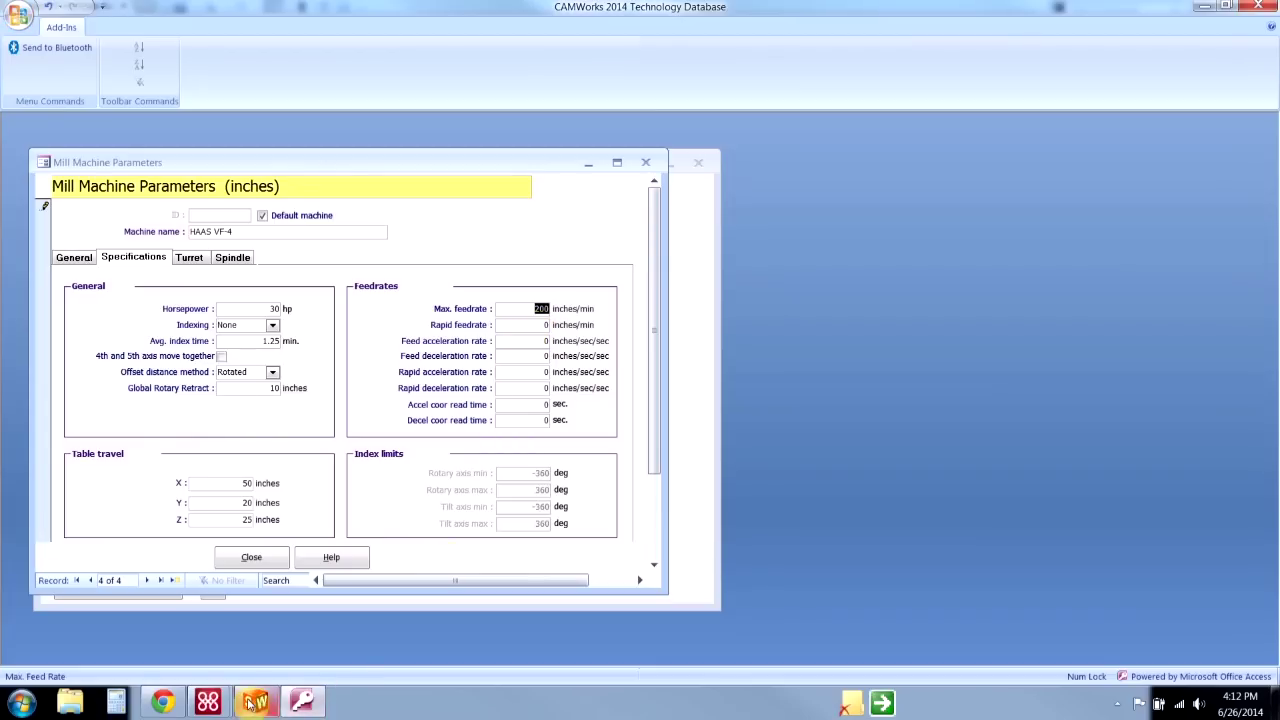
click(162, 703)
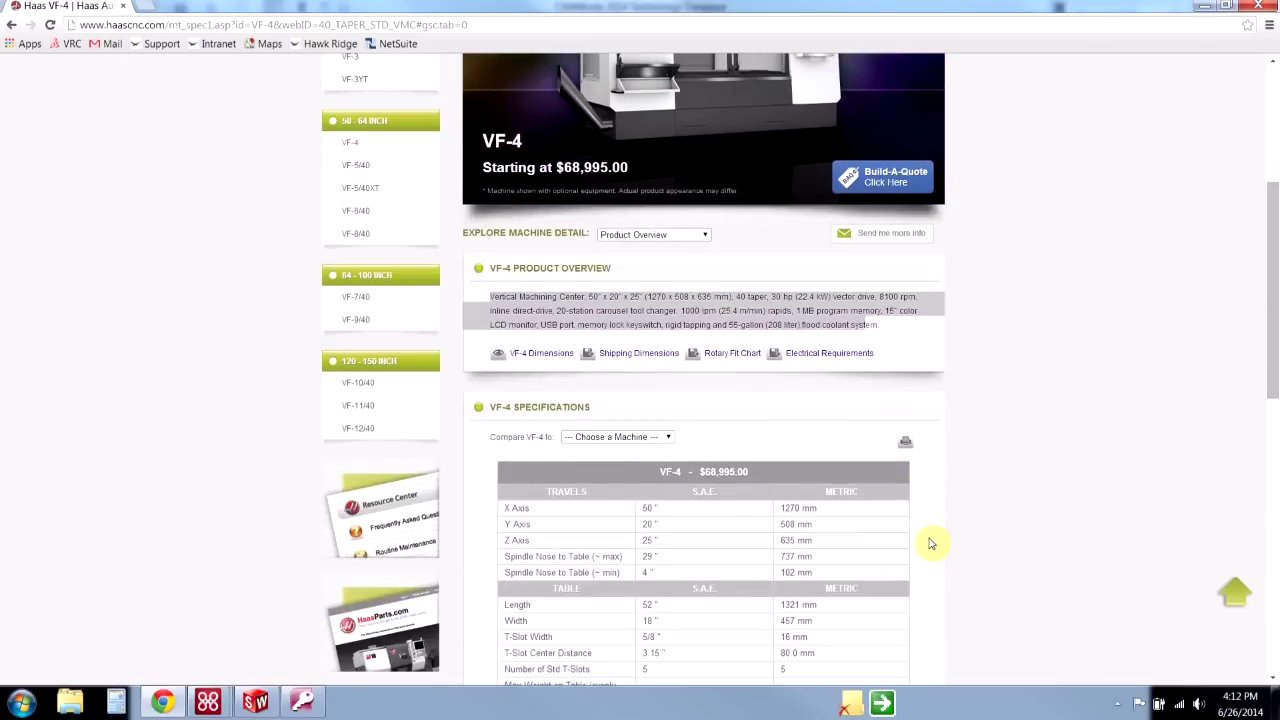
click(937, 520)
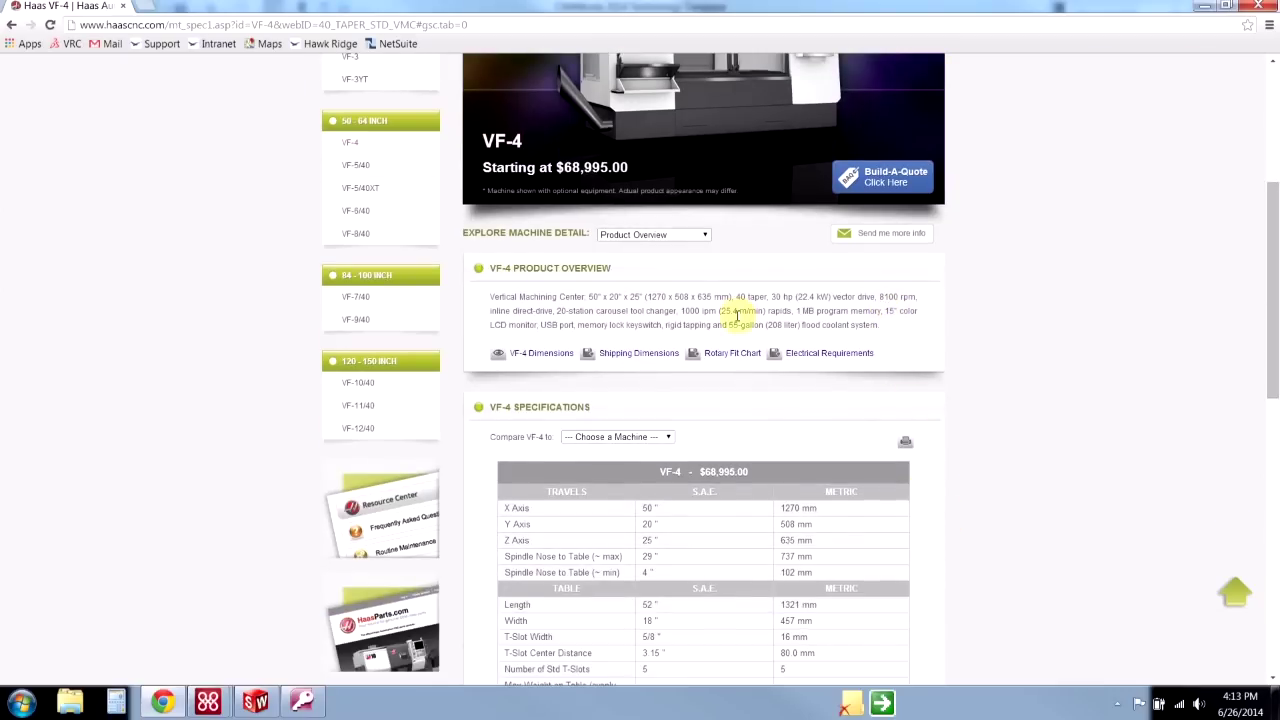
click(682, 311)
scroll(749, 591, down, 3)
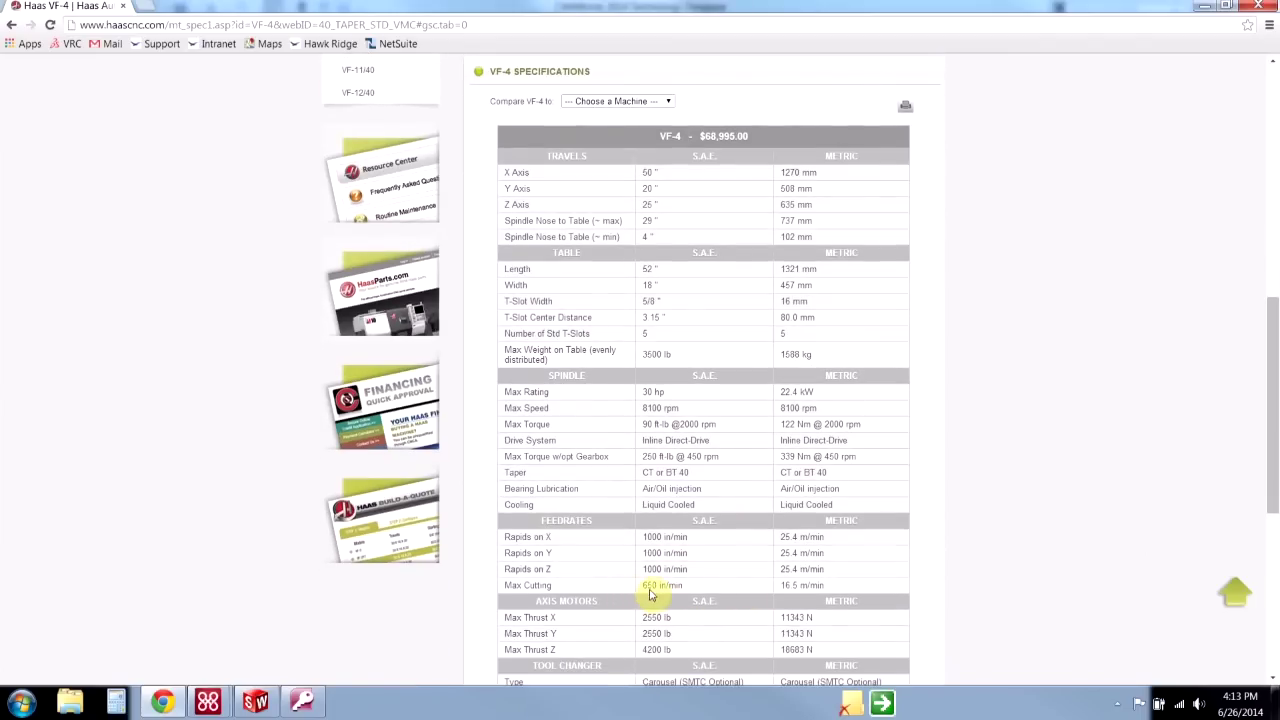
click(302, 703)
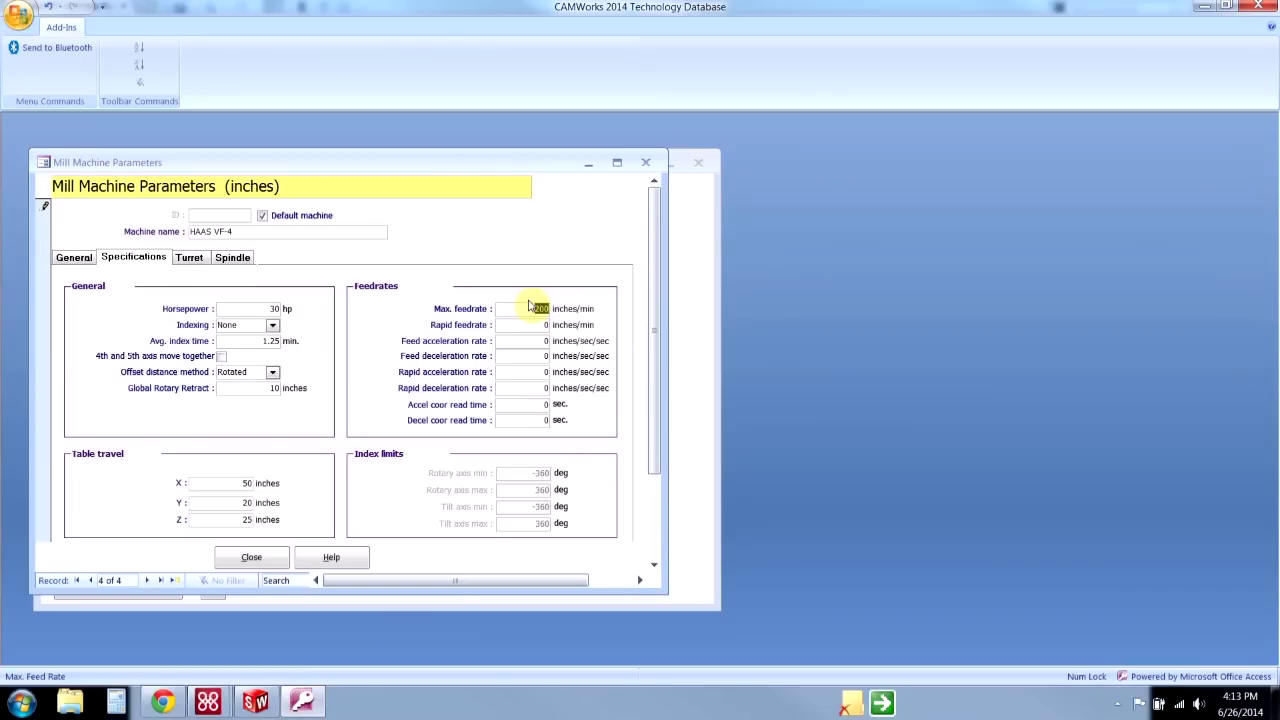
- Set max feedrate to 650 and rapid feedrate to 1100 inches/min
text(650)
key(Tab)
text(1)
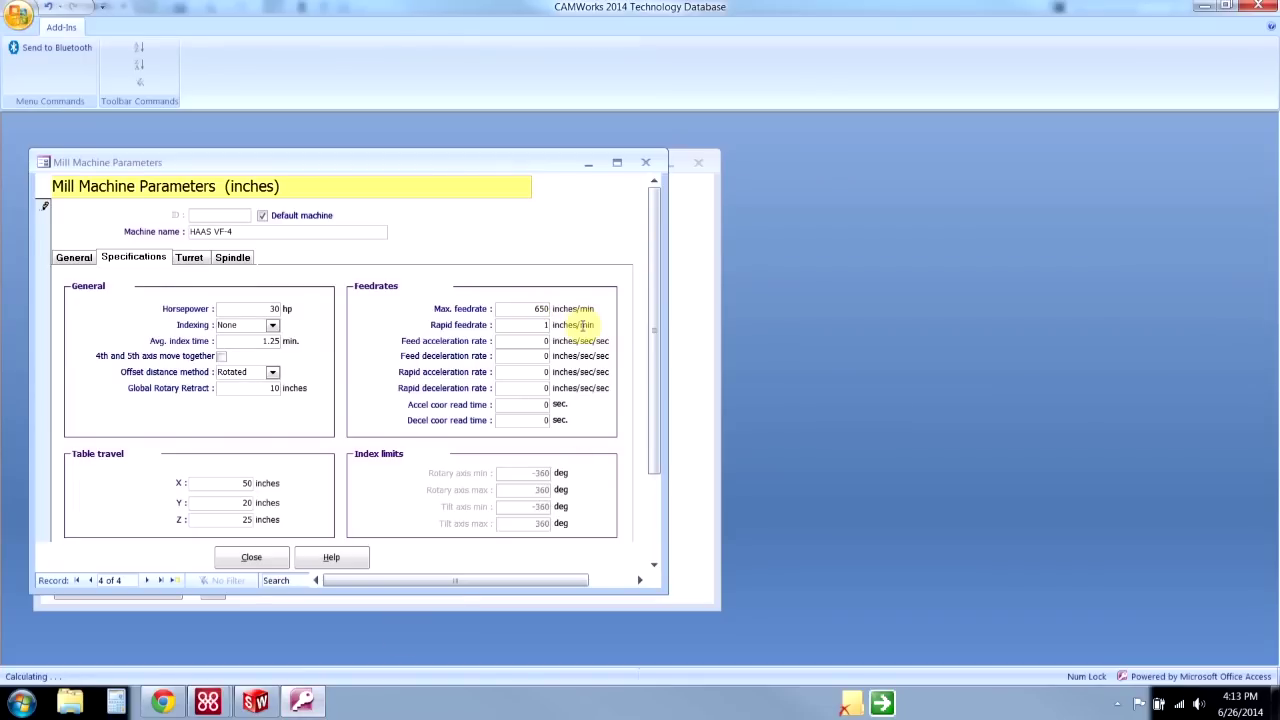
text(100)
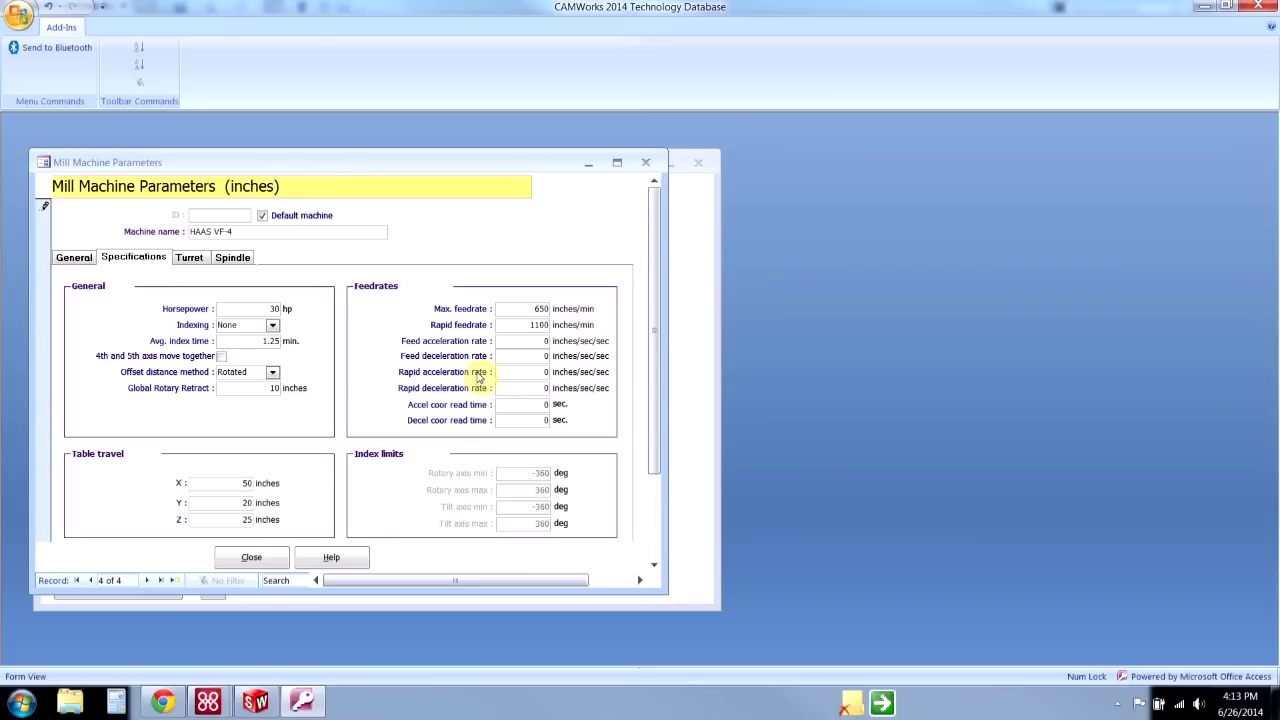
- Keep Indexing at None and review the 1.25 index time and 10-inch rotary retract
click(253, 324)
click(272, 325)
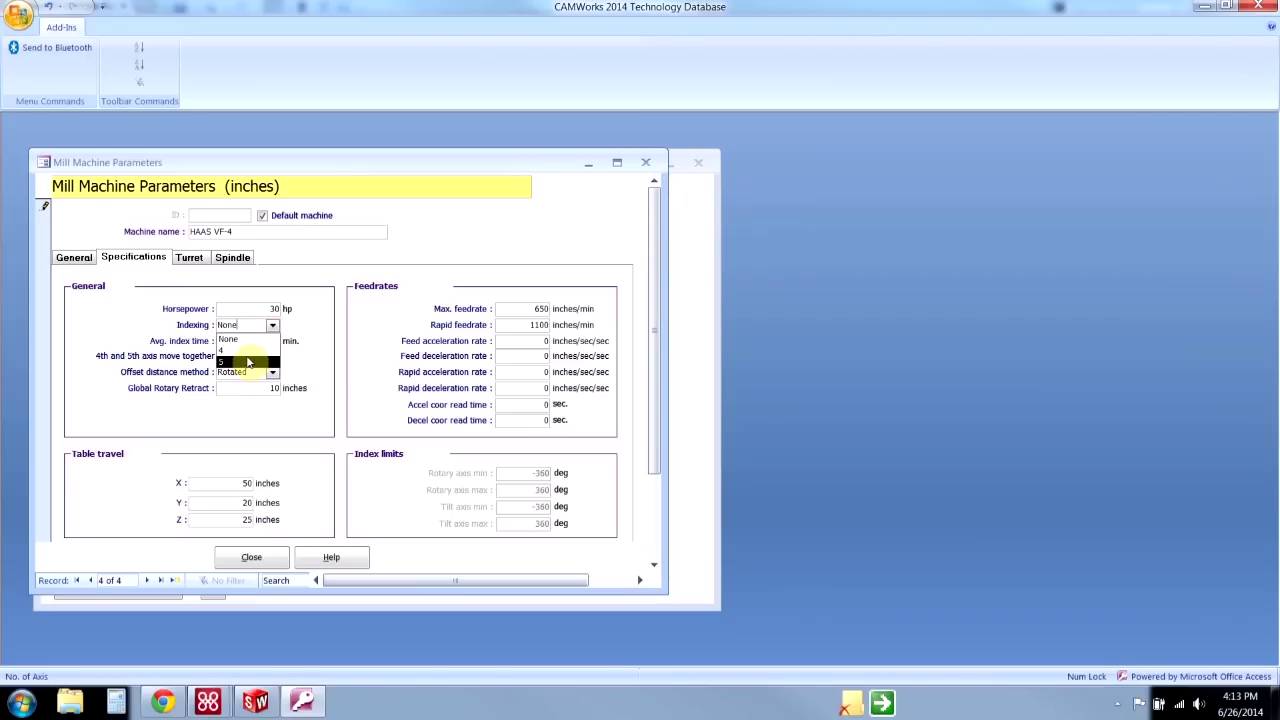
click(248, 340)
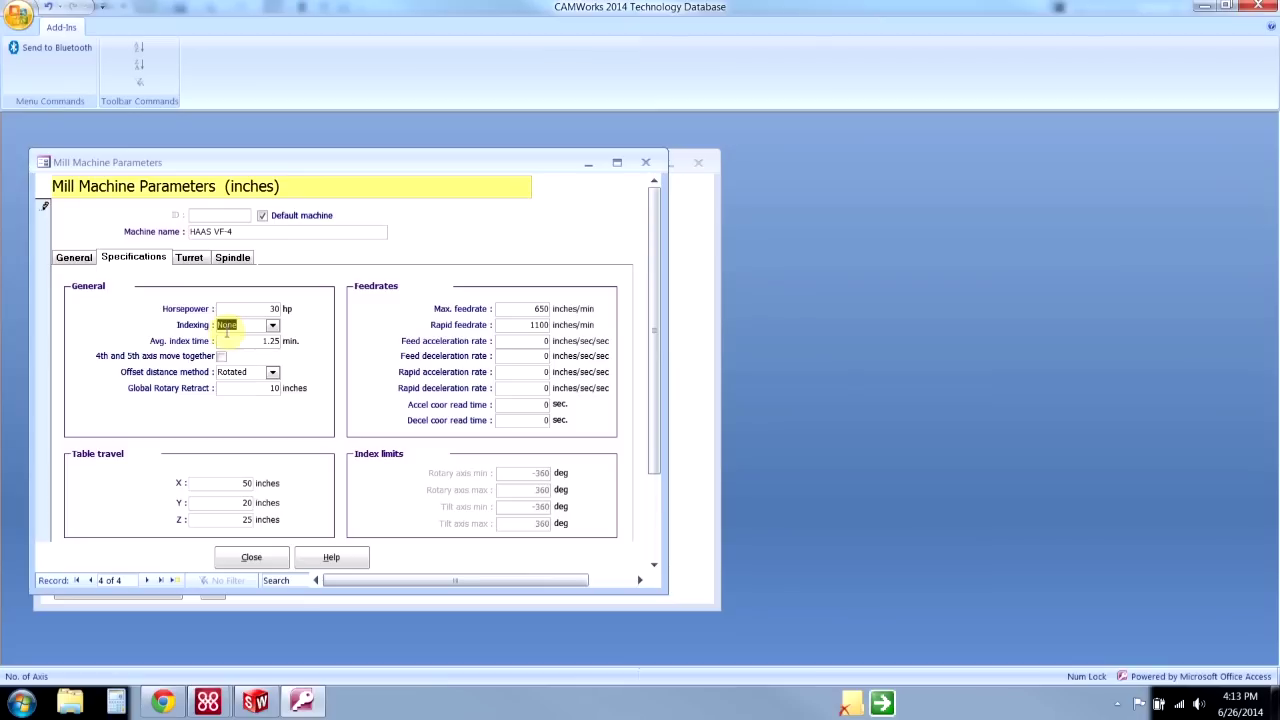
drag(258, 341, 285, 343)
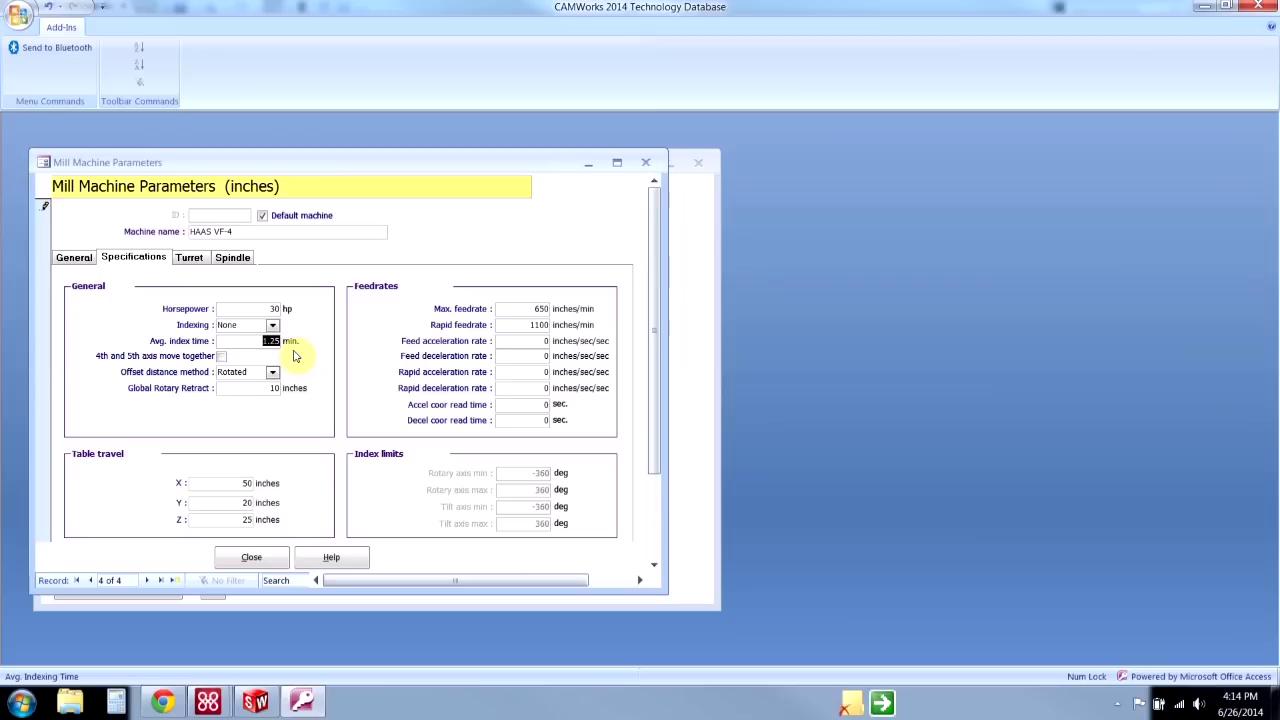
click(240, 389)
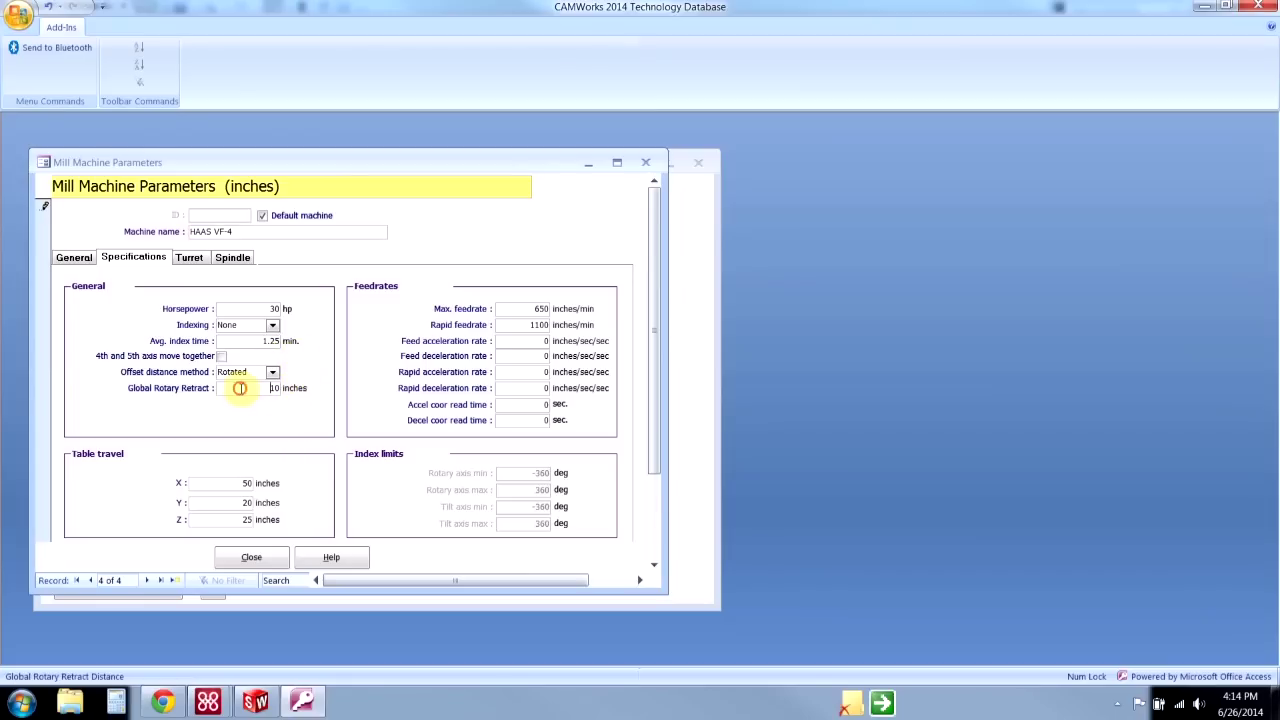
drag(240, 389, 300, 388)
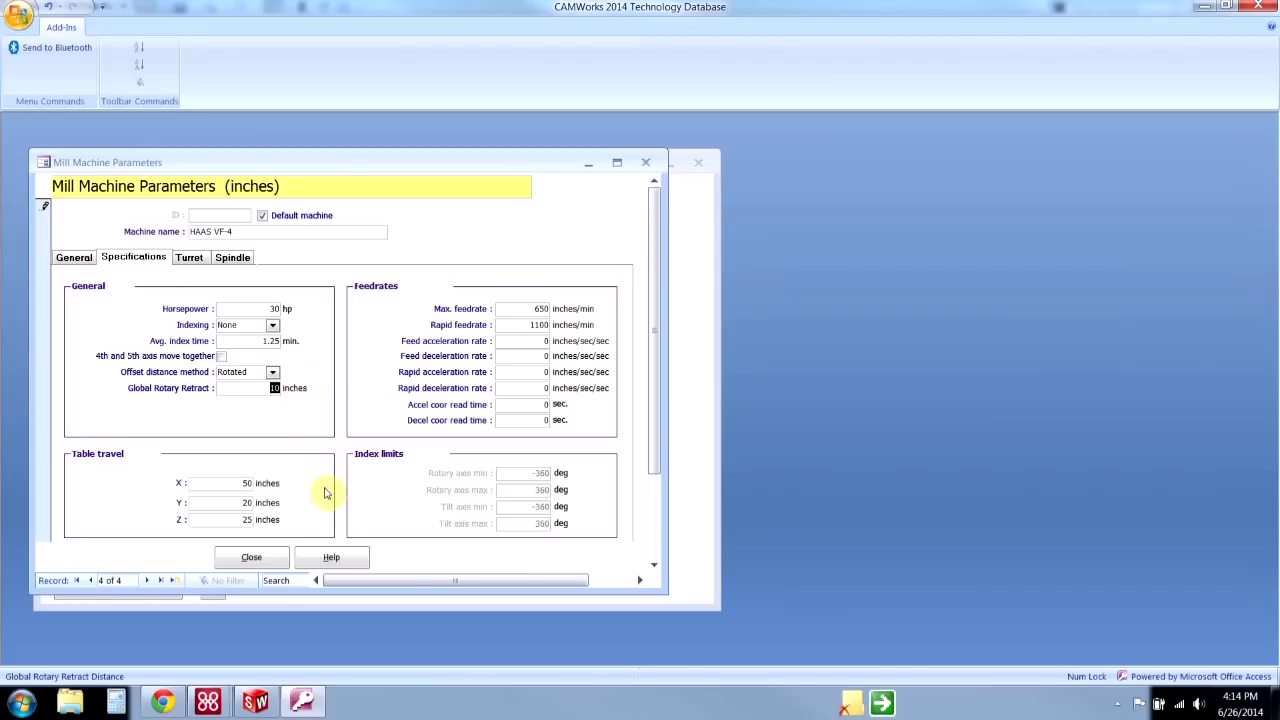
- On the Turret settings, keep Turret Indexer, choose tool crib Crib 3 (Haas), enable crib priority
click(196, 258)
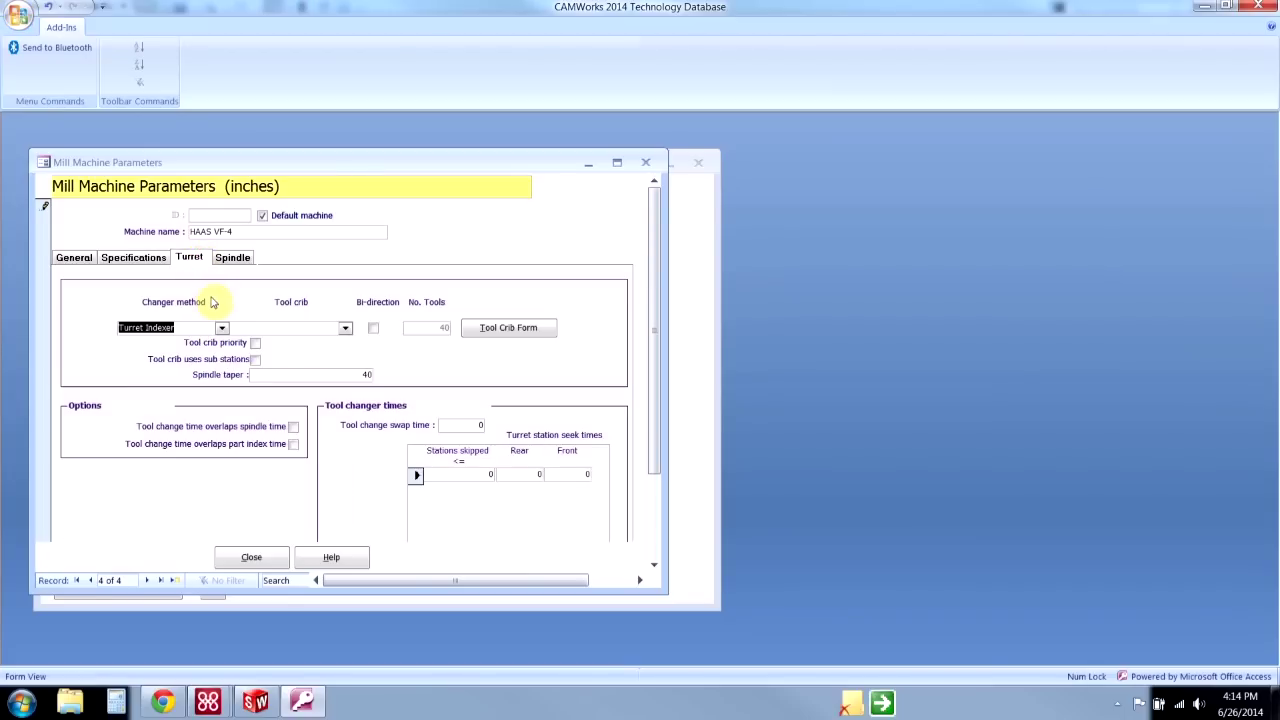
click(221, 328)
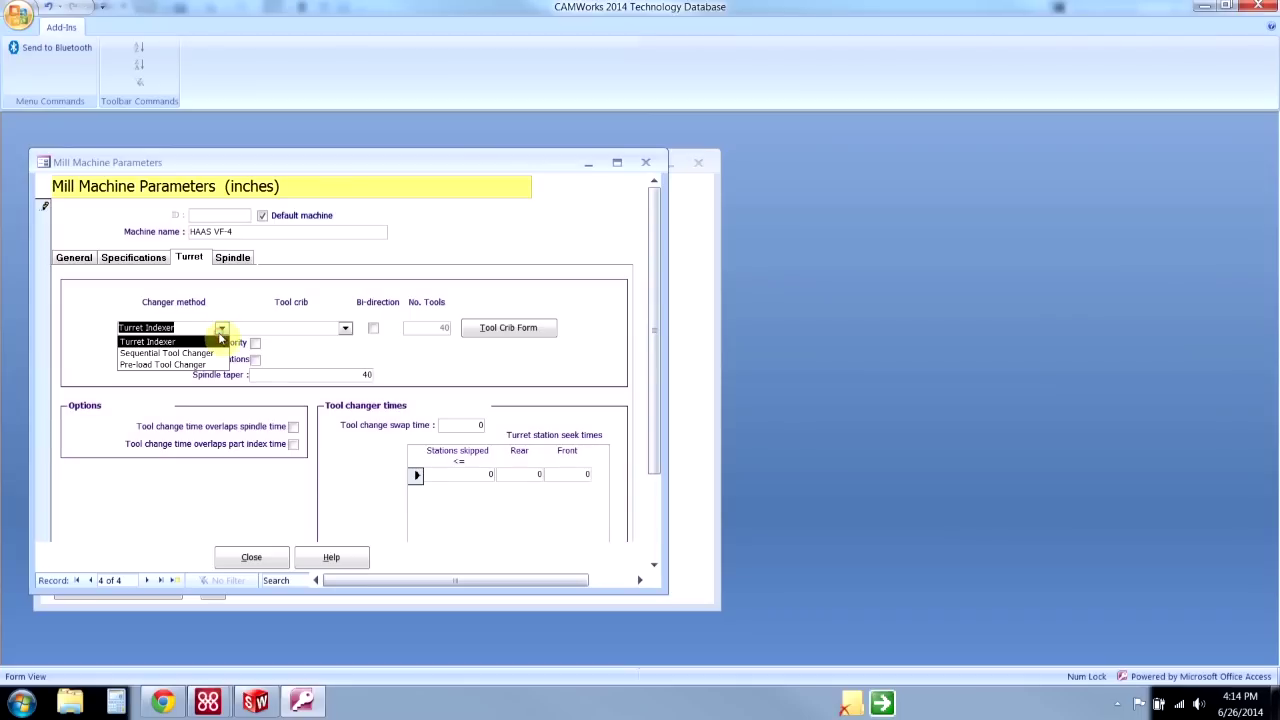
click(175, 381)
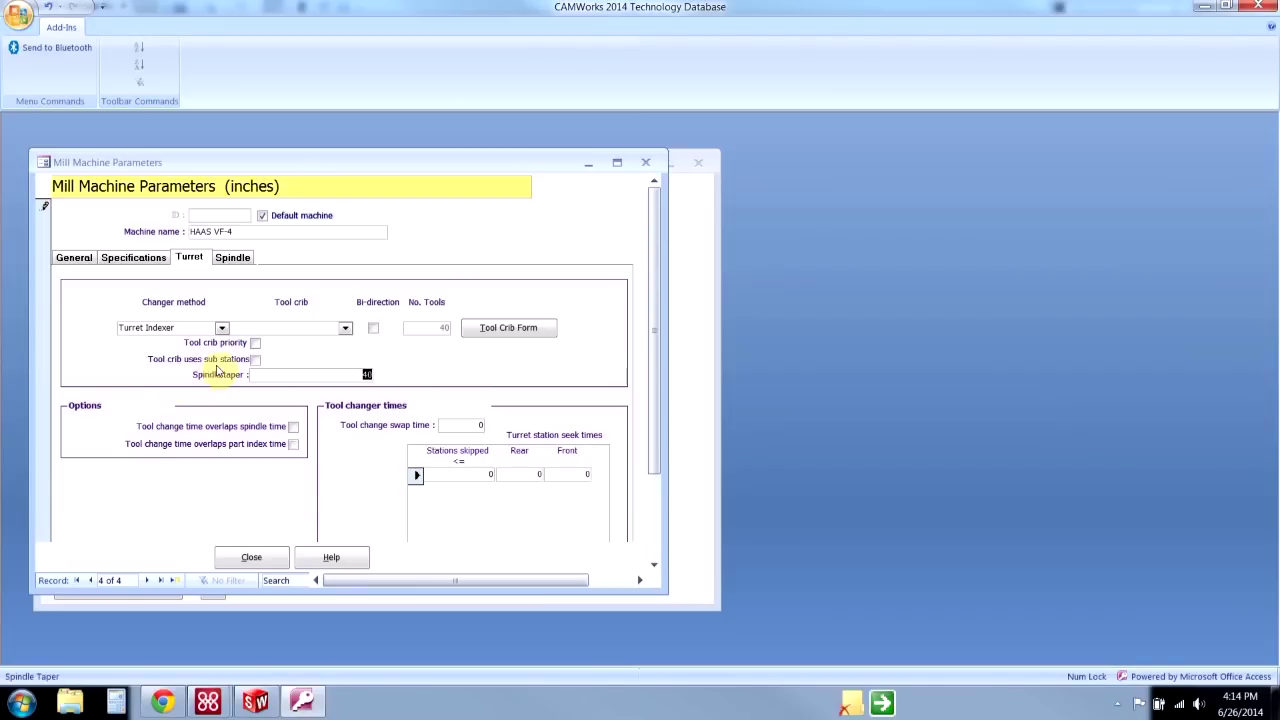
click(345, 329)
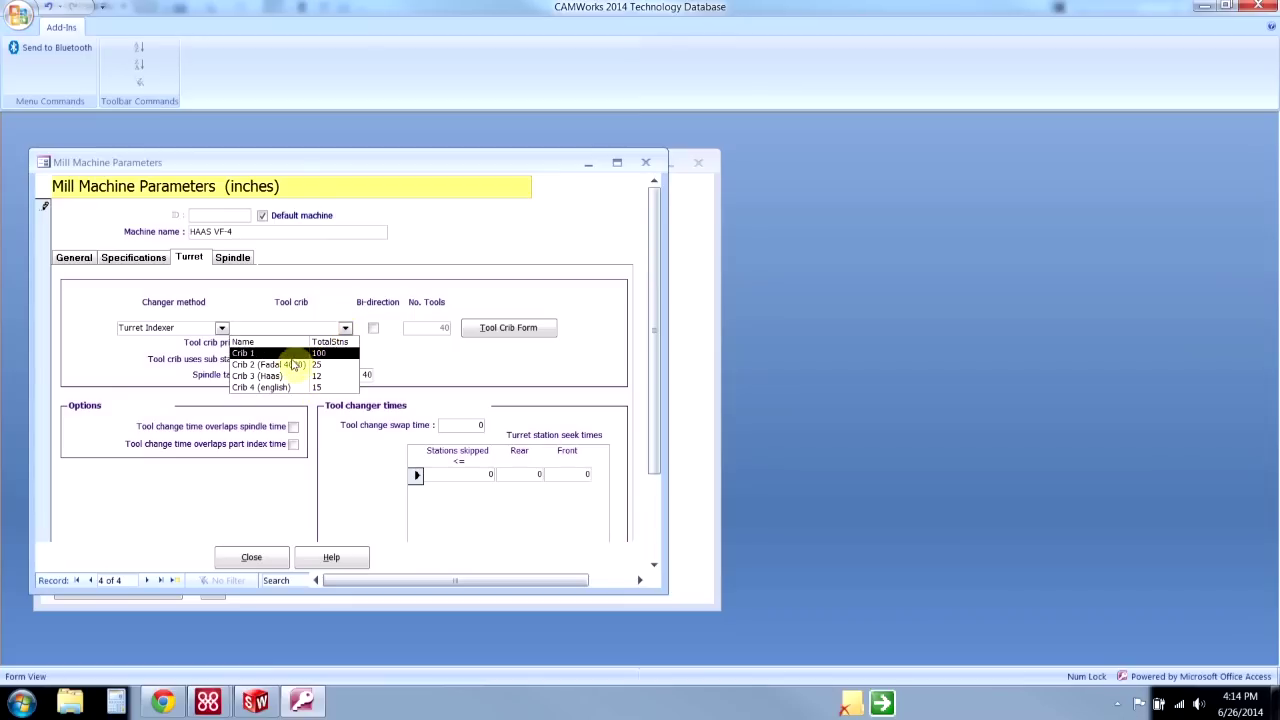
click(289, 384)
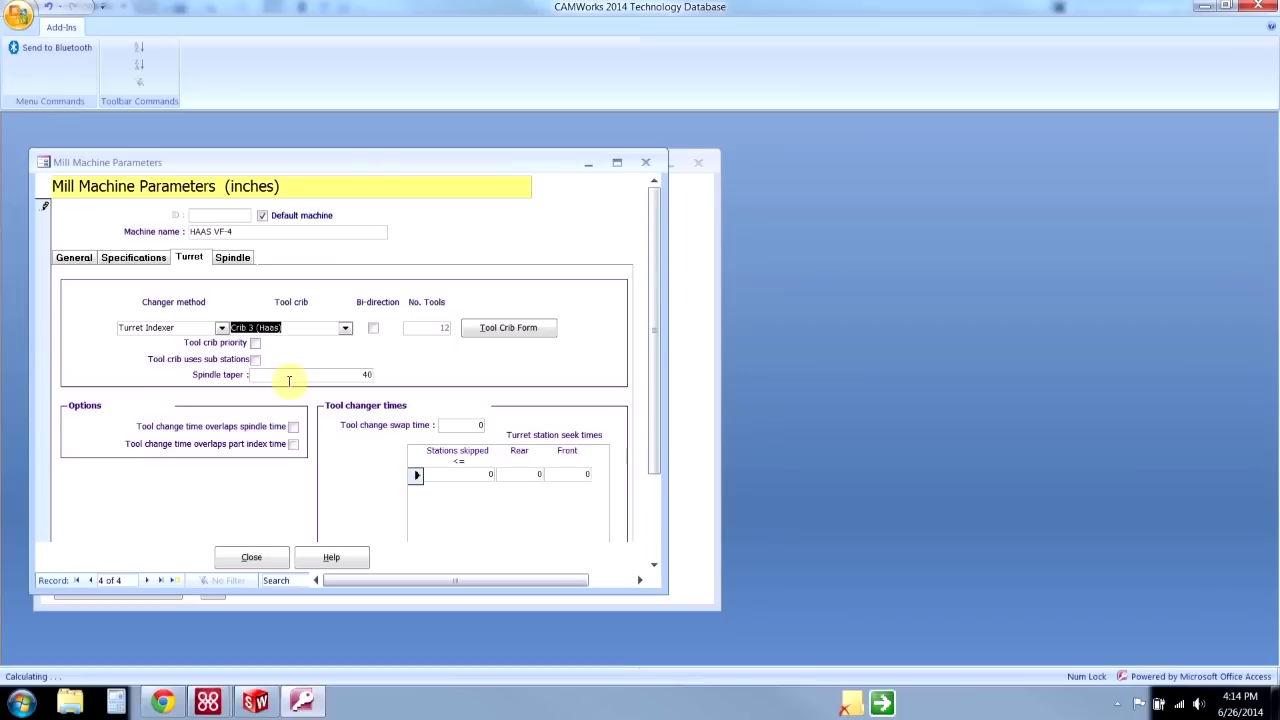
click(256, 344)
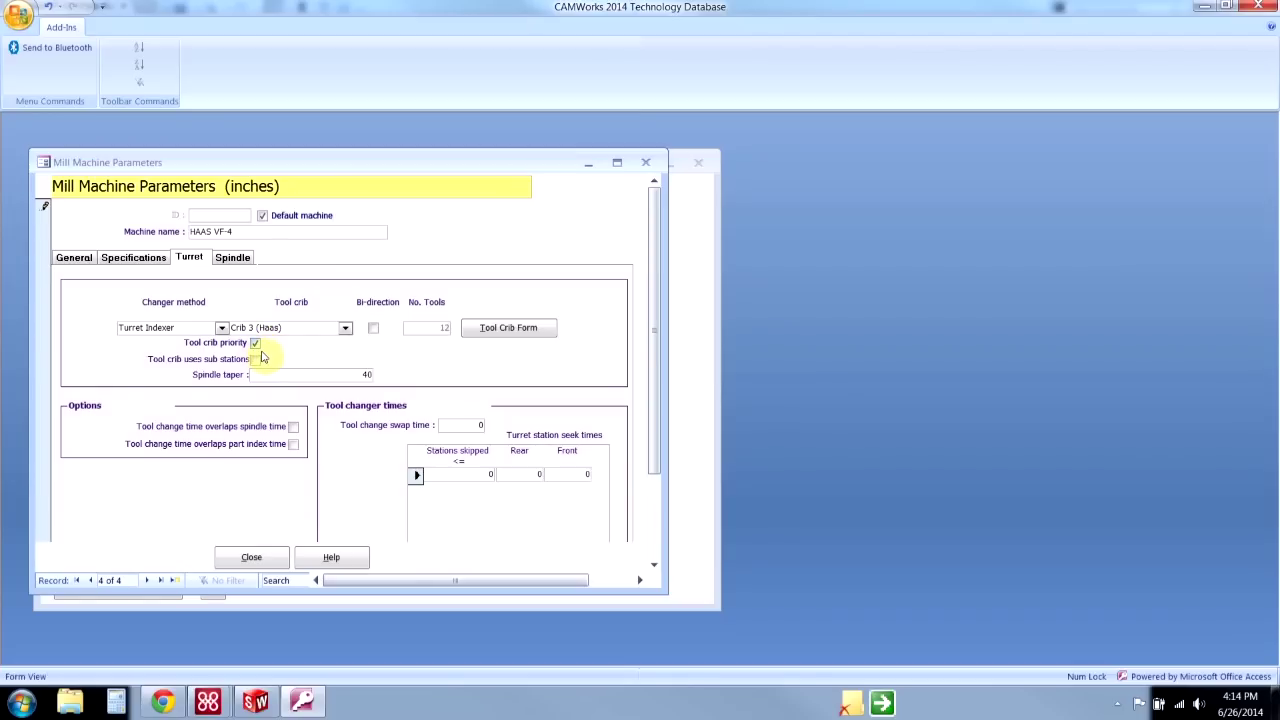
- Keep spindle taper 40 and set tool change swap time to 4.5
drag(334, 378, 385, 382)
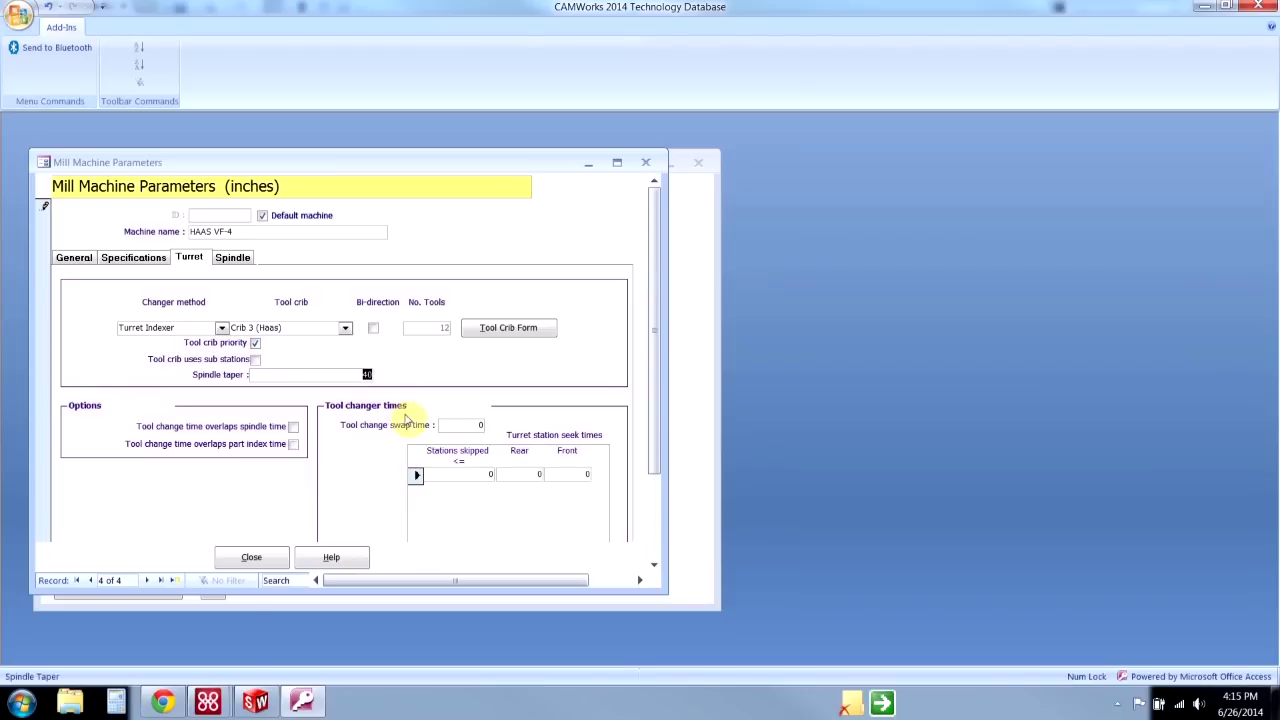
drag(457, 424, 511, 428)
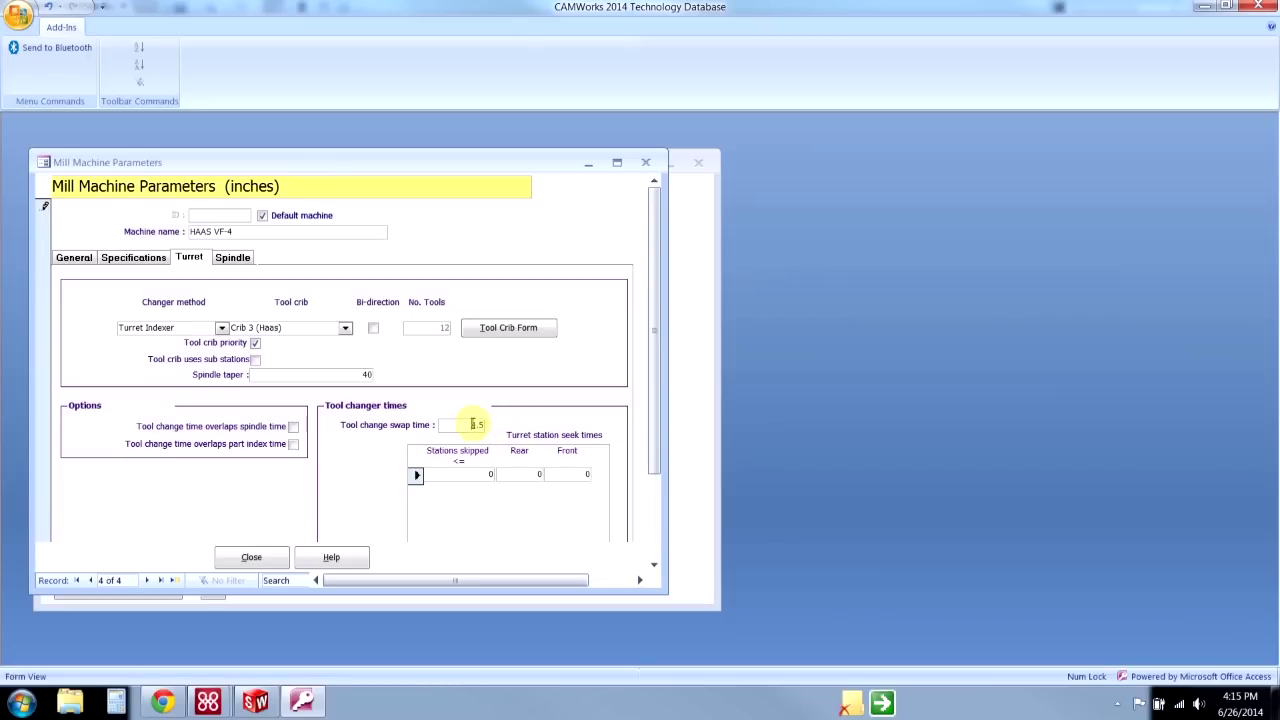
drag(458, 425, 486, 428)
click(488, 429)
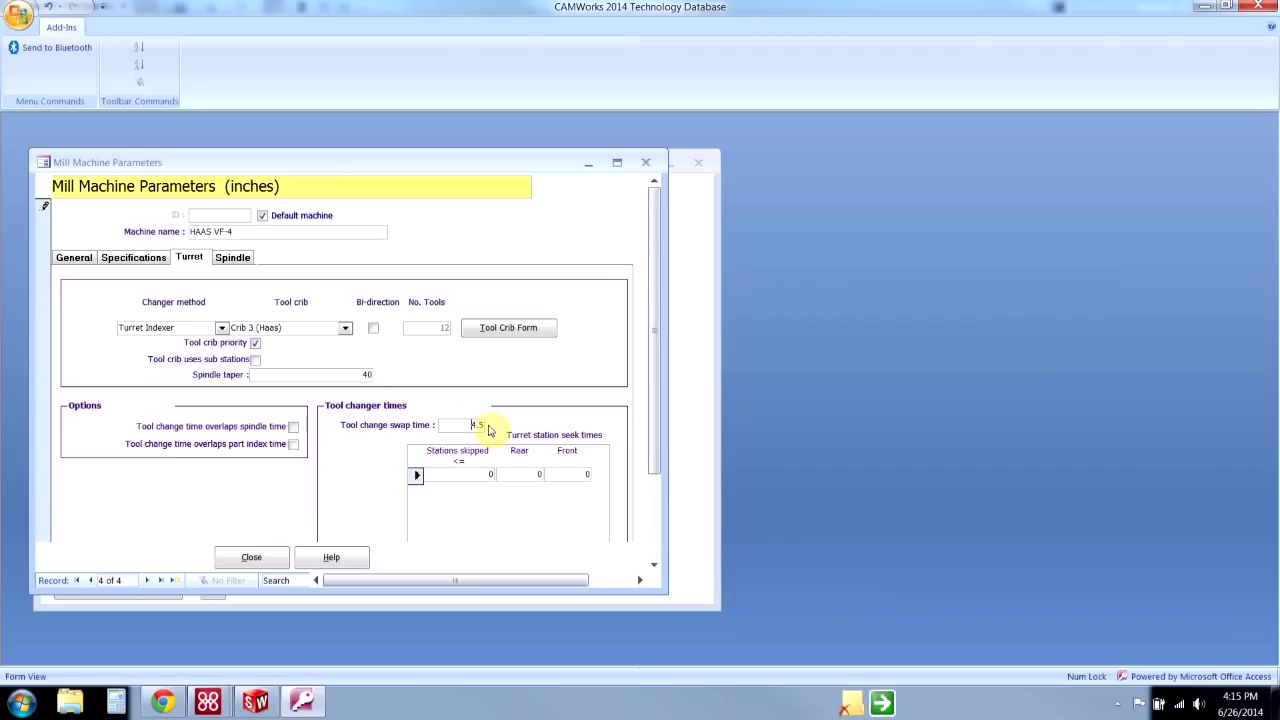
- Check the Haas VF-4 spec page and change Max. RPM from 1000 to 8100
click(238, 262)
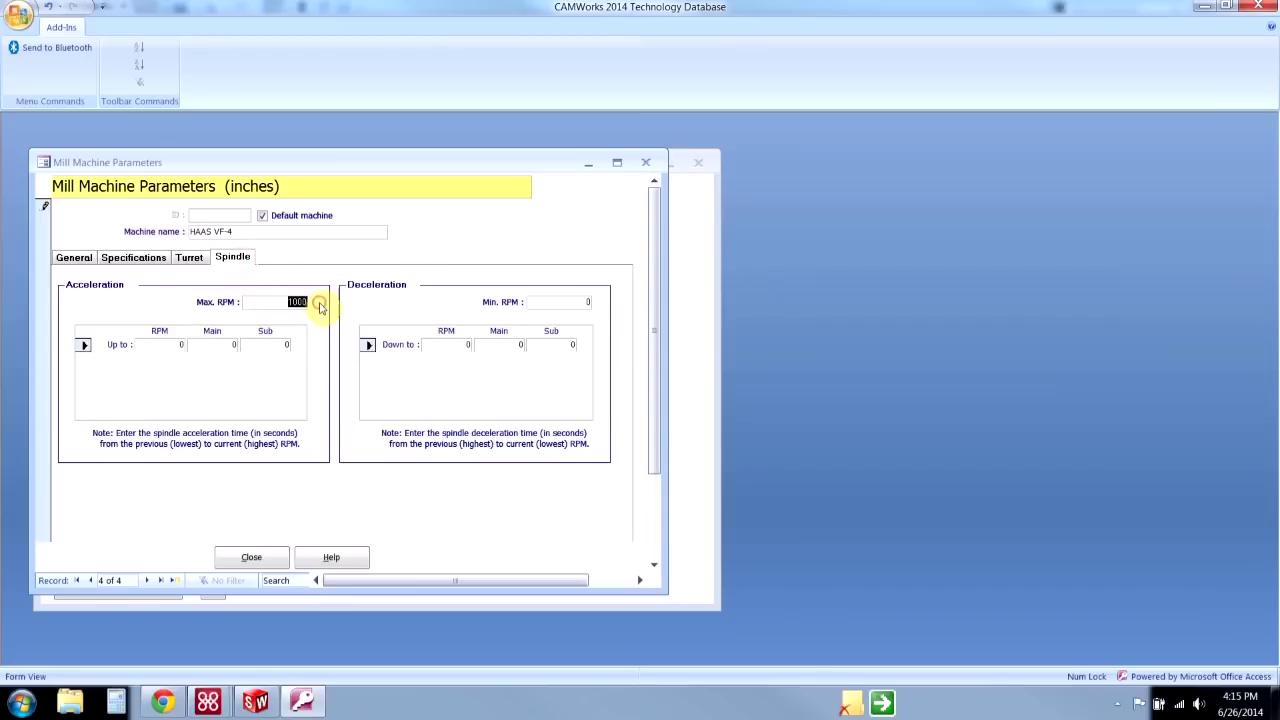
click(162, 702)
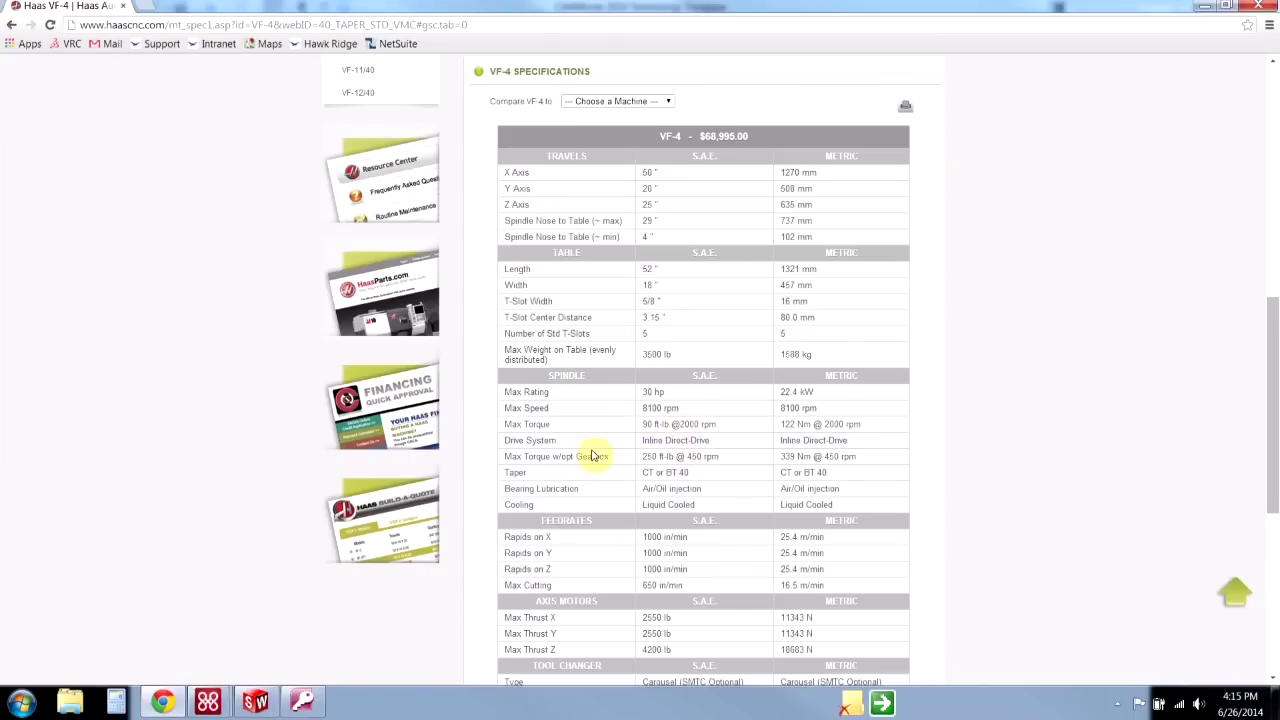
click(300, 702)
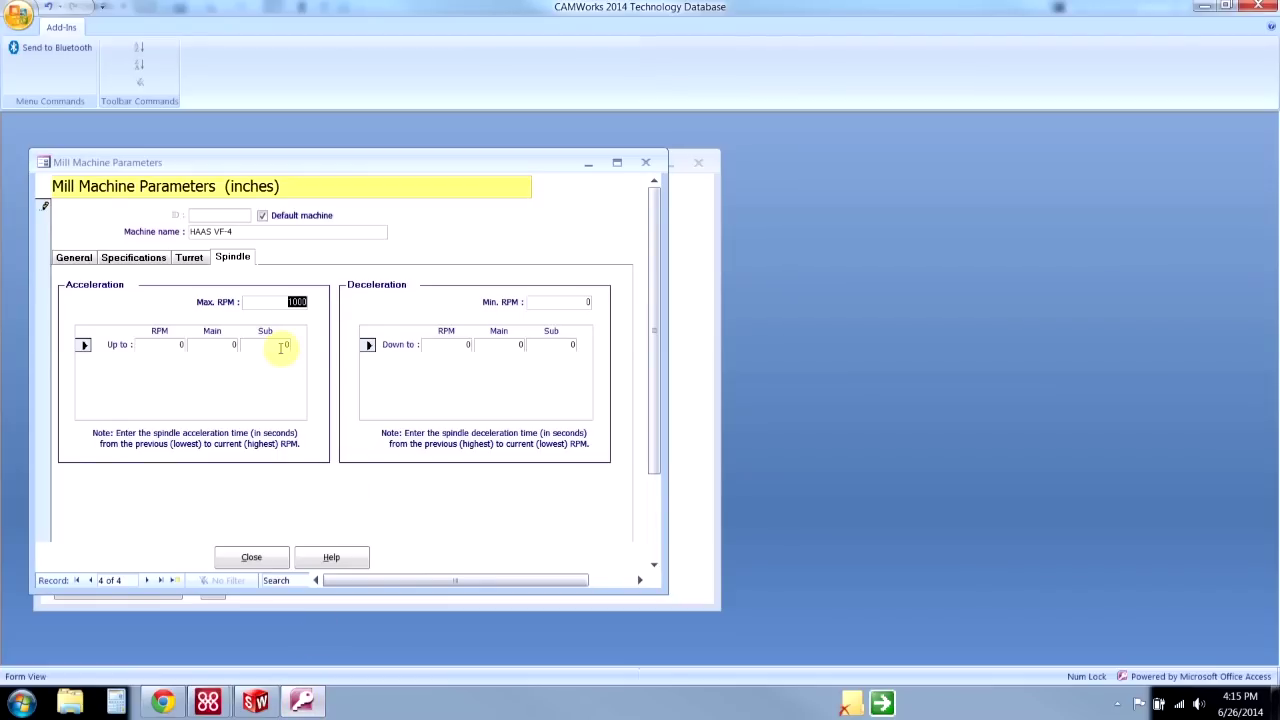
text(8)
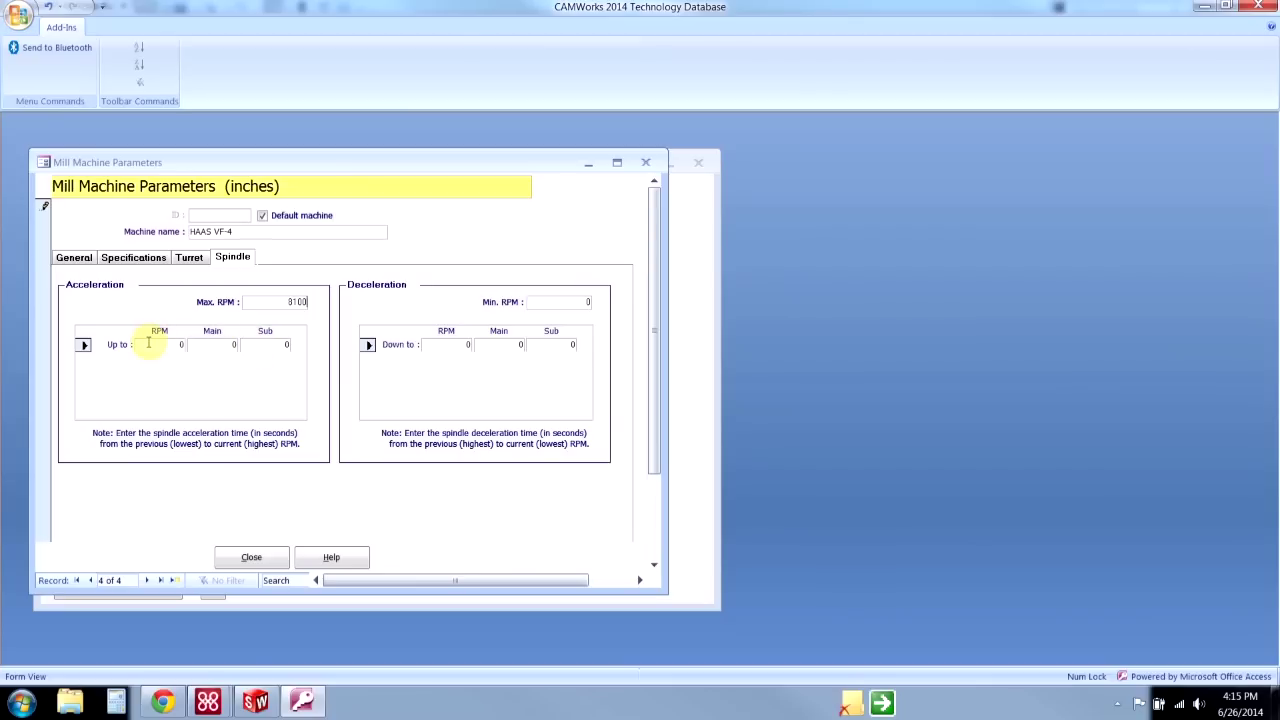
drag(275, 301, 320, 305)
double_click(298, 301)
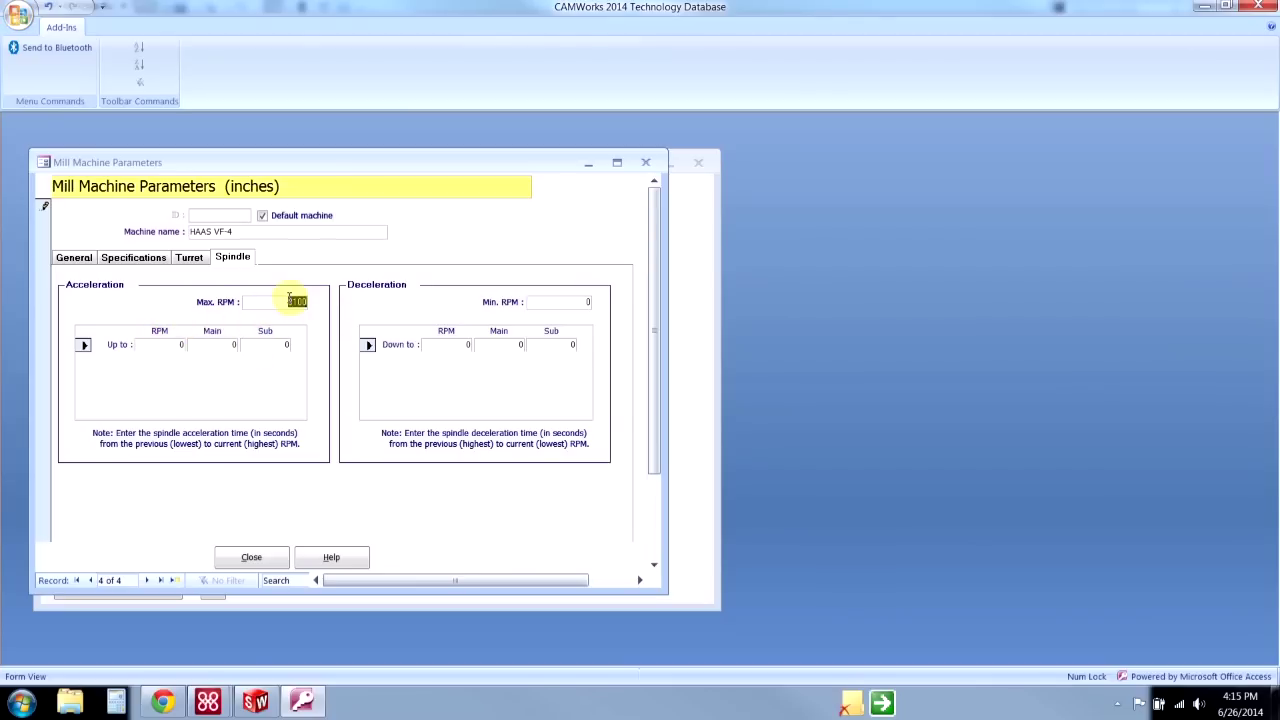
- Change the rapid feedrate to 1000 inches/min on the specifications
click(160, 257)
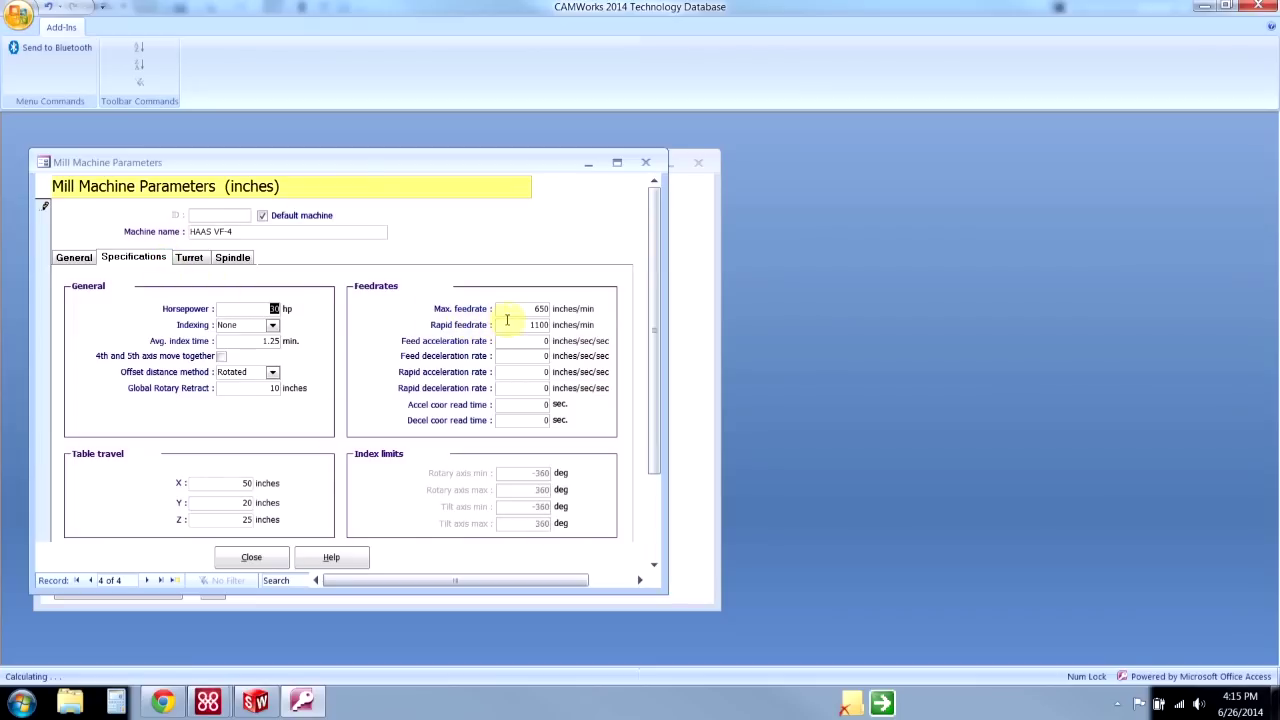
drag(523, 308, 557, 309)
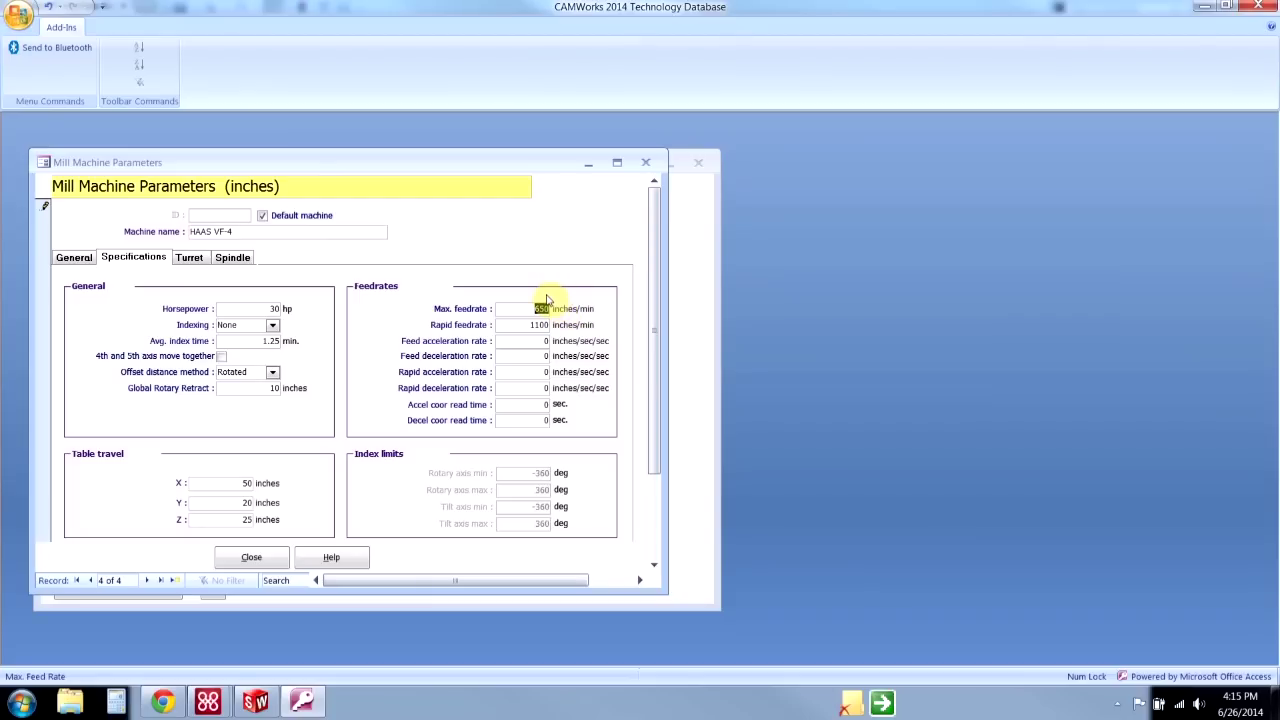
double_click(527, 324)
text(1)
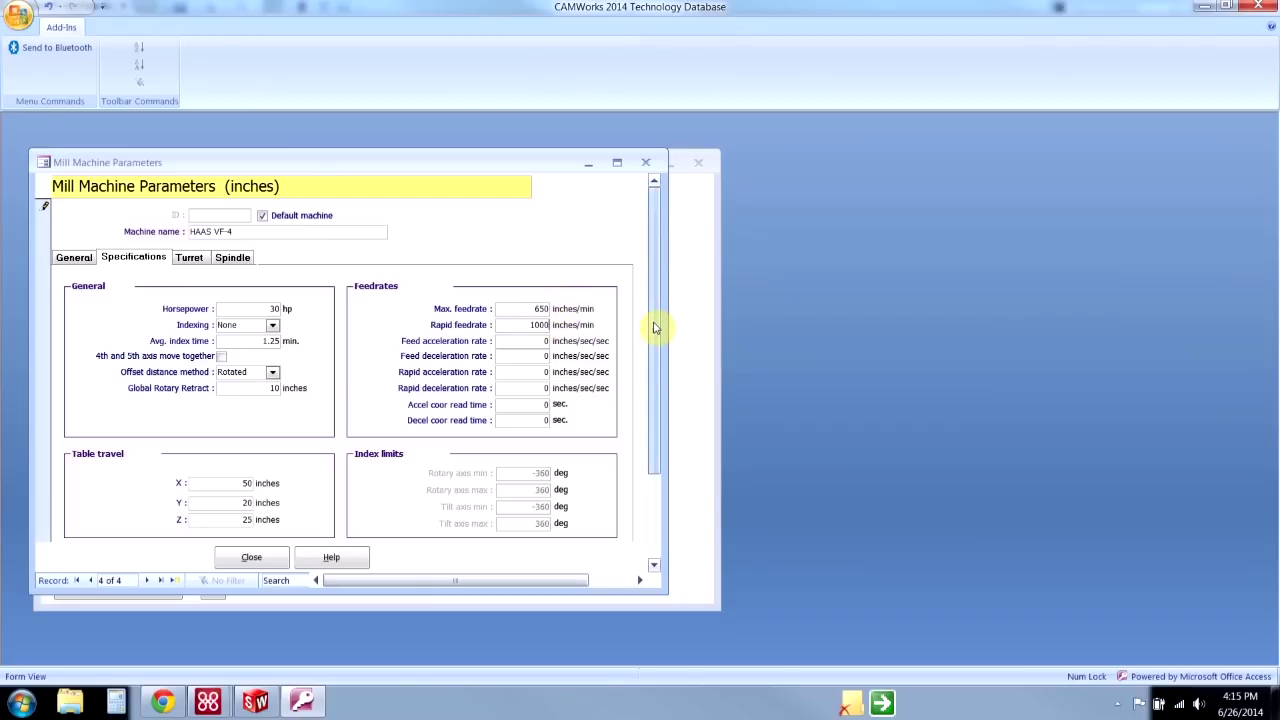
- Change the spindle's Max. RPM from 8100 to 7900
click(222, 258)
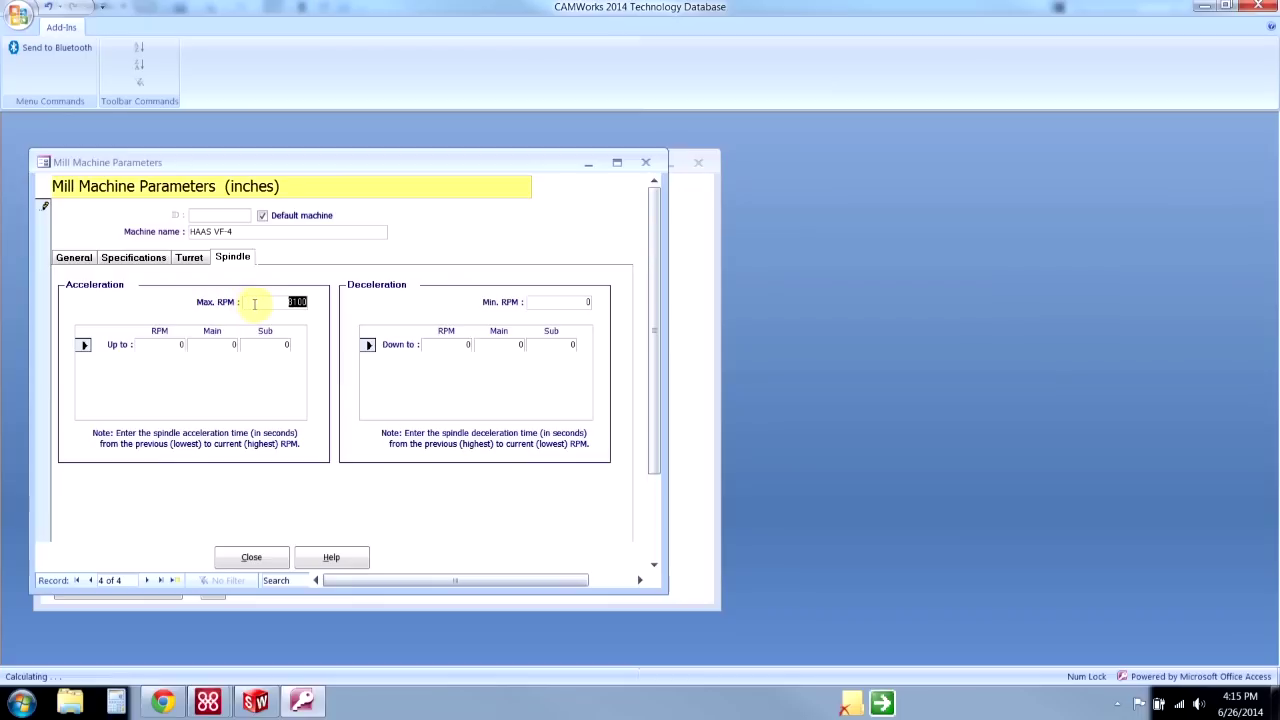
click(257, 302)
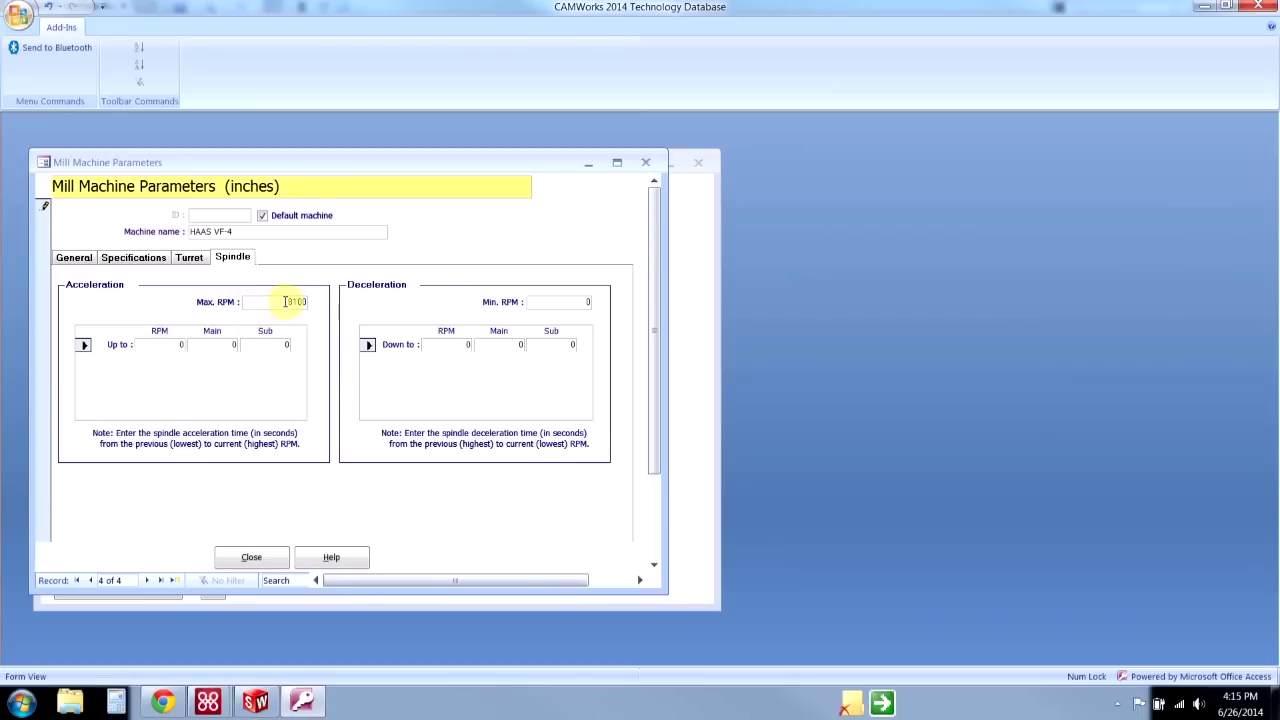
drag(286, 302, 316, 305)
text(79)
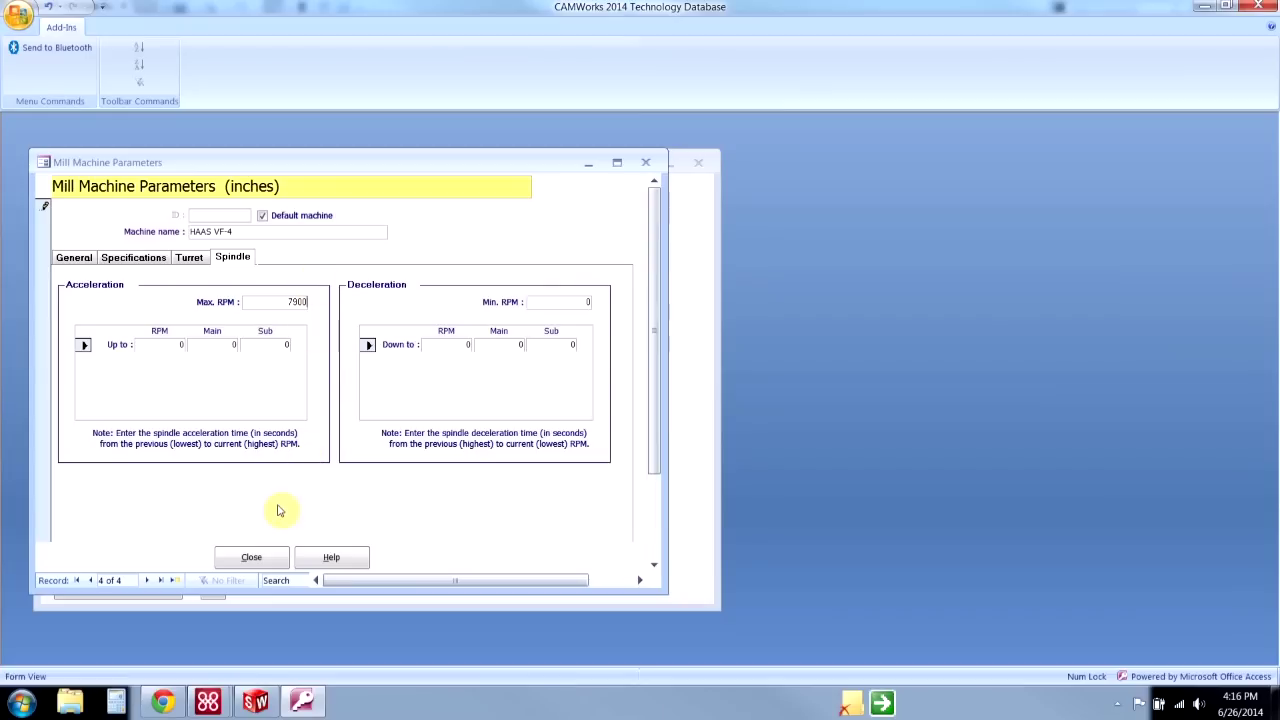
- Close the Mill Machine Parameters form and exit the Technology Database
click(253, 556)
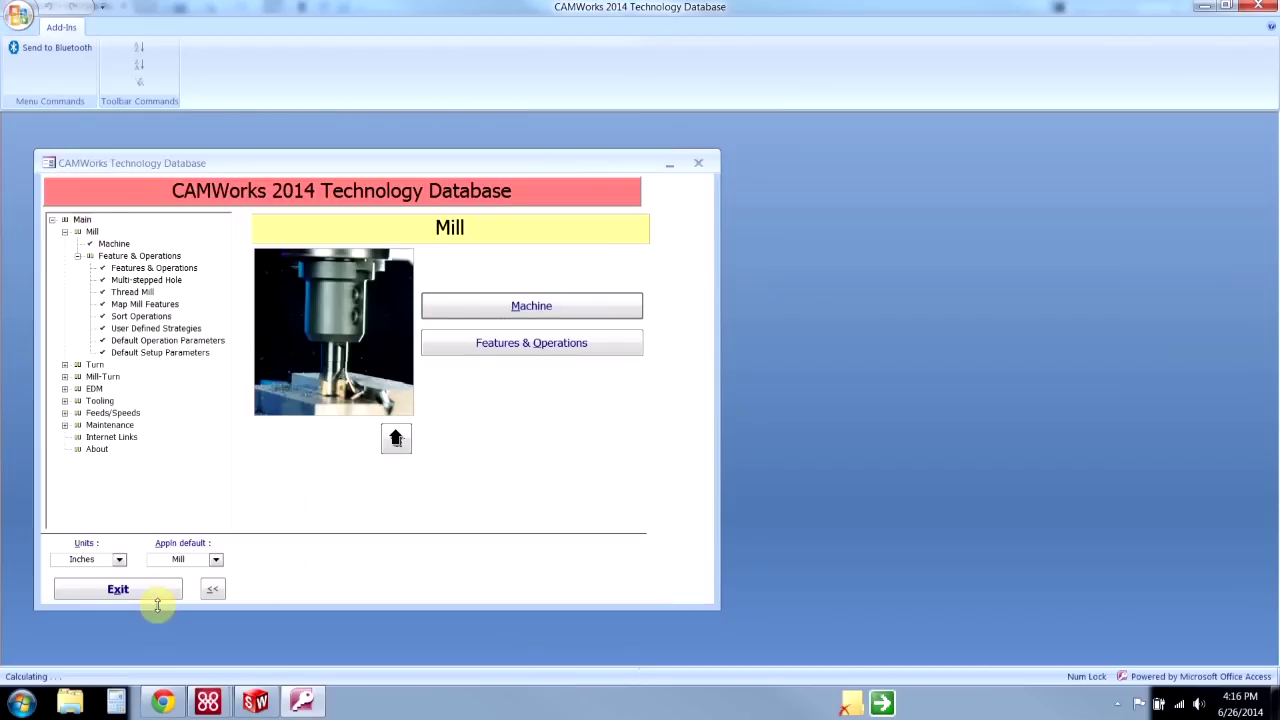
click(118, 589)
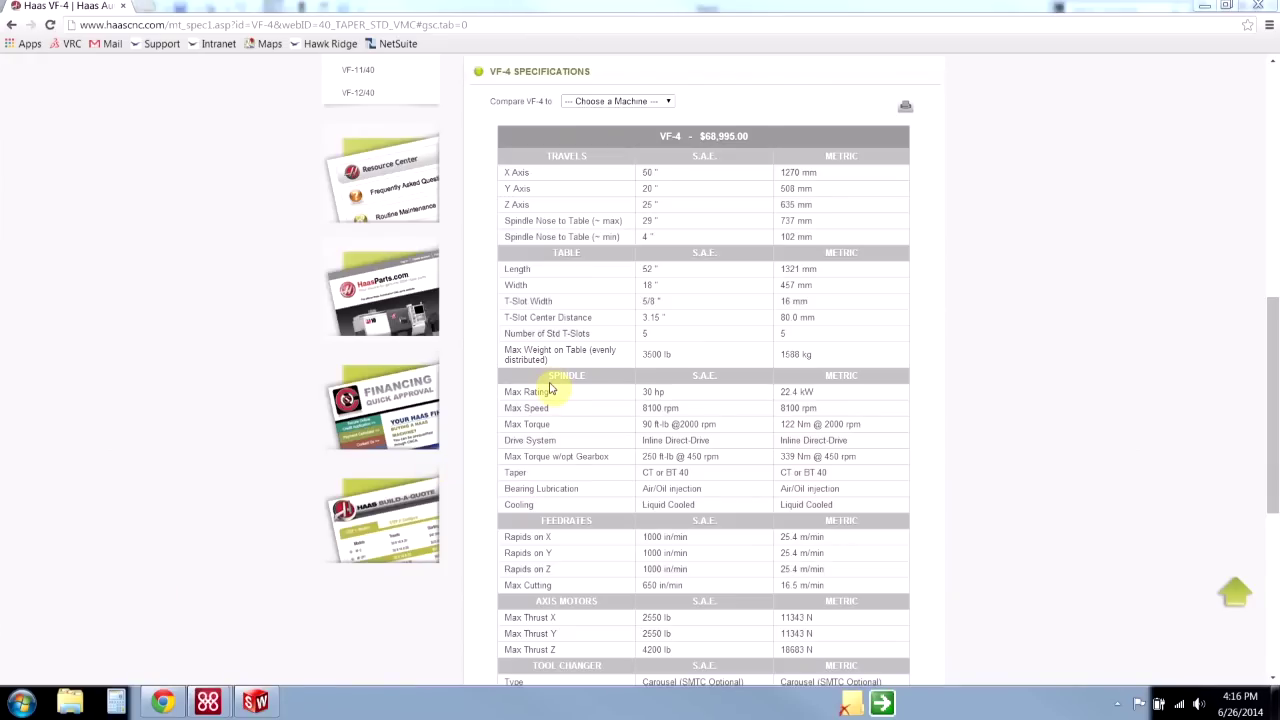
- Back in SolidWorks, create a new part, Part2, from the Part template
click(256, 704)
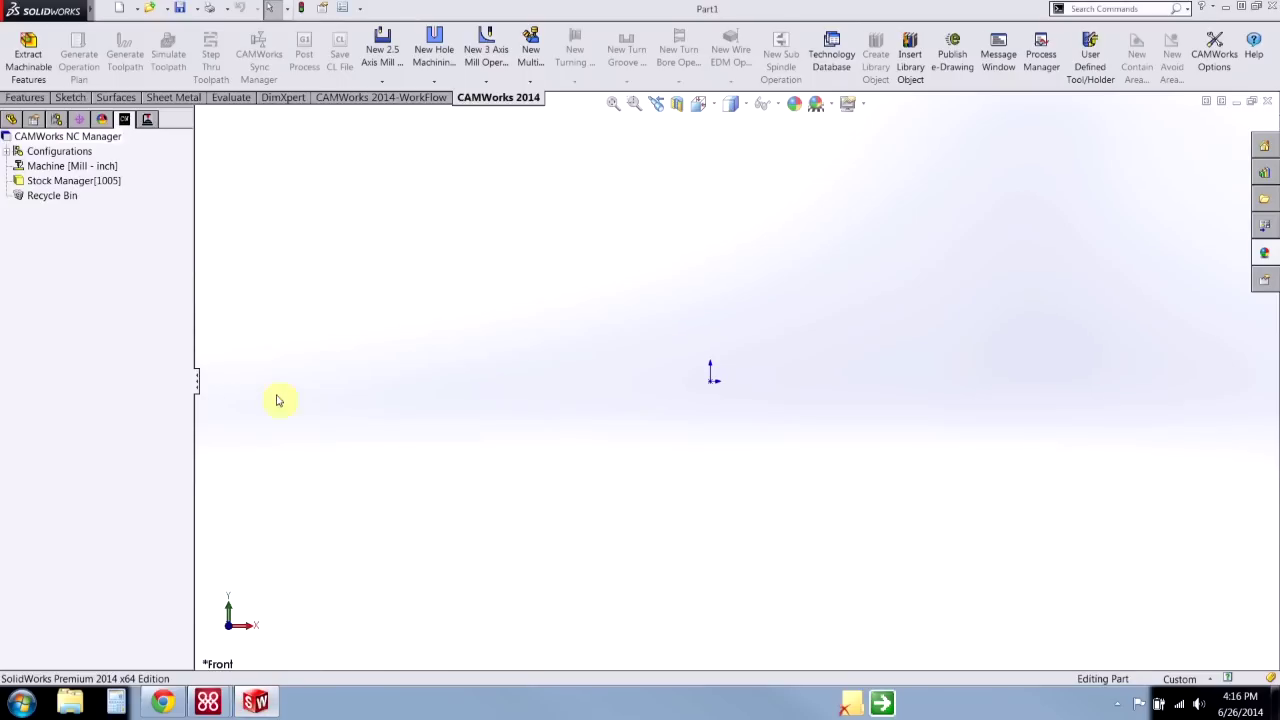
click(119, 8)
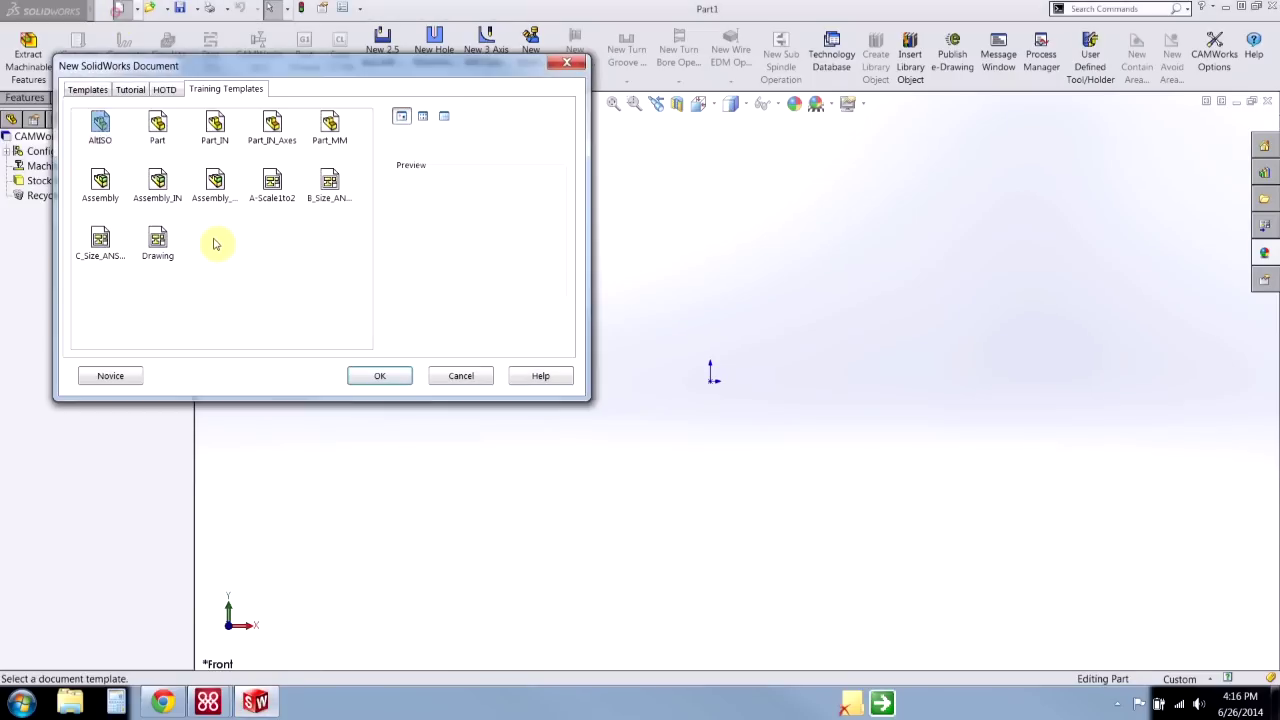
click(160, 126)
click(372, 376)
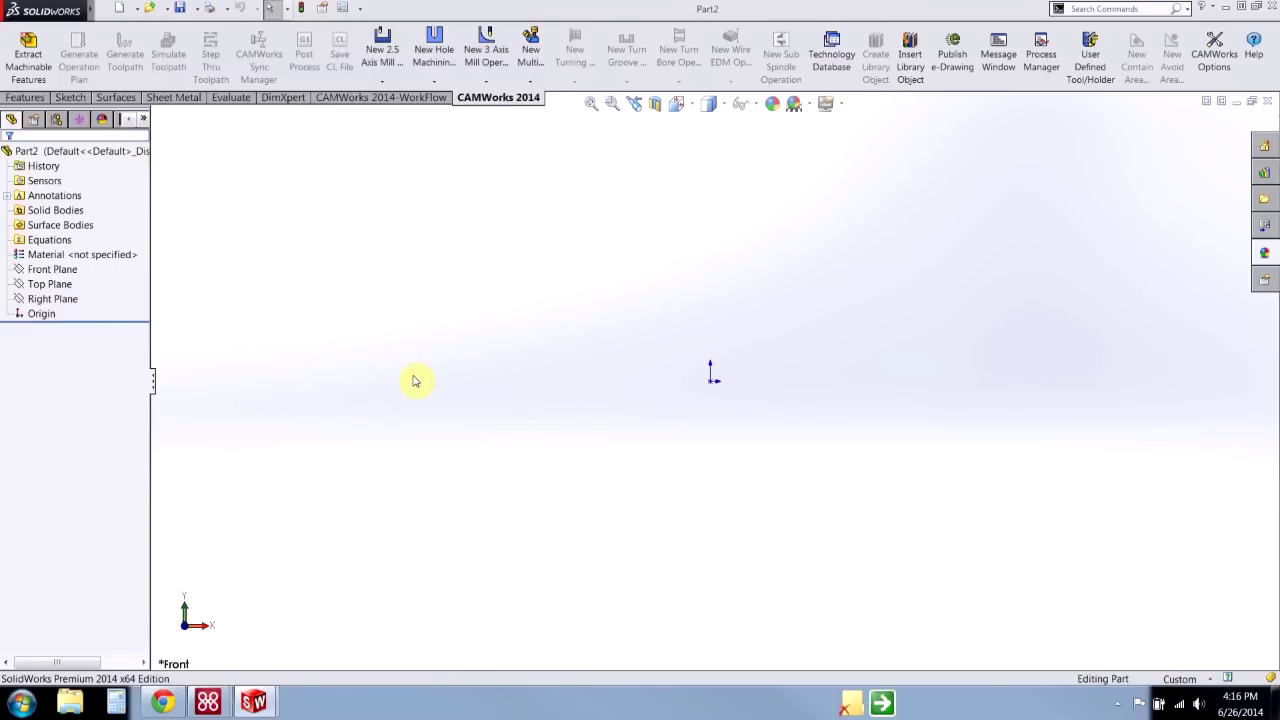
- Set Part2's units to IPS and widen the design tree to show Machine [HAAS VF-4]
click(1183, 679)
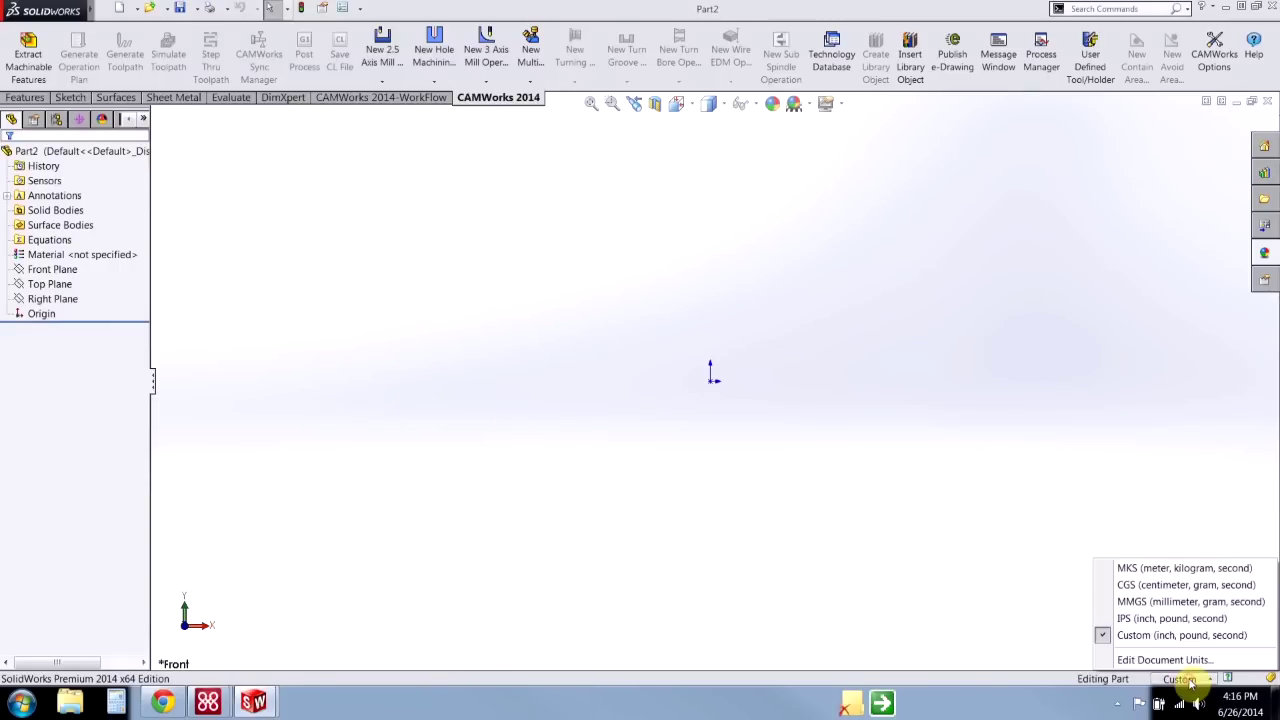
click(1172, 618)
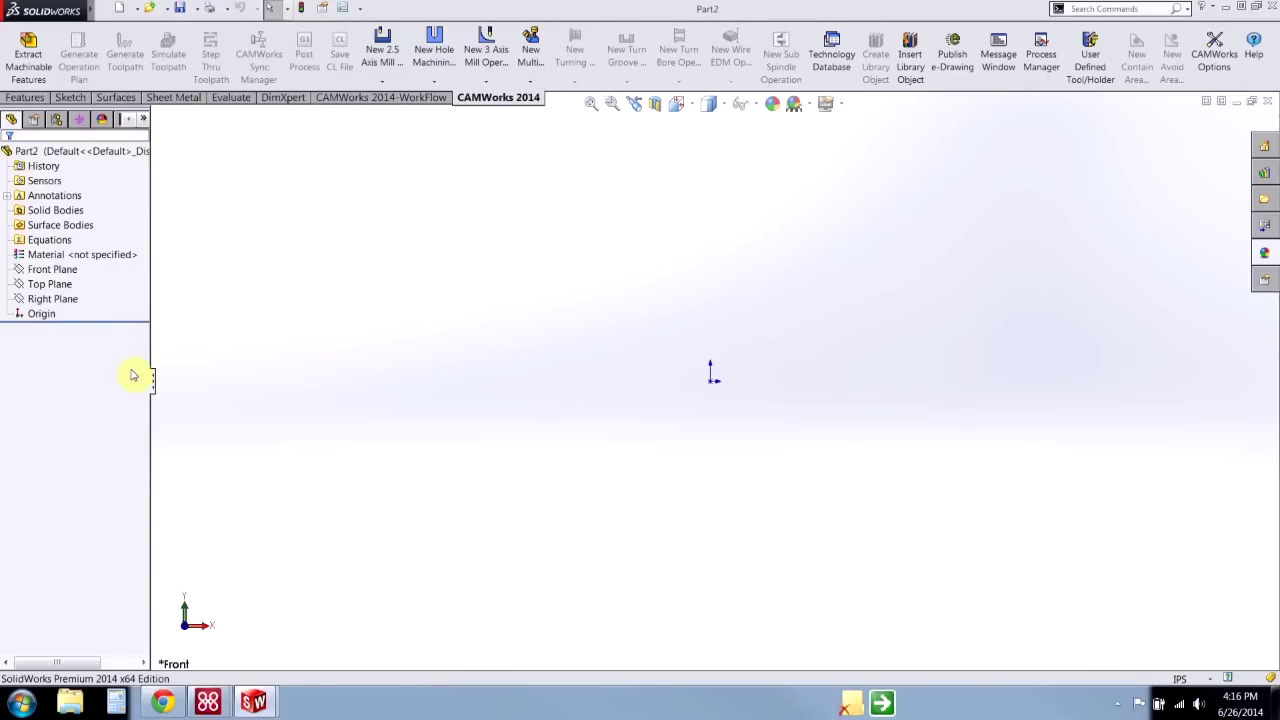
drag(153, 387, 212, 388)
click(124, 119)
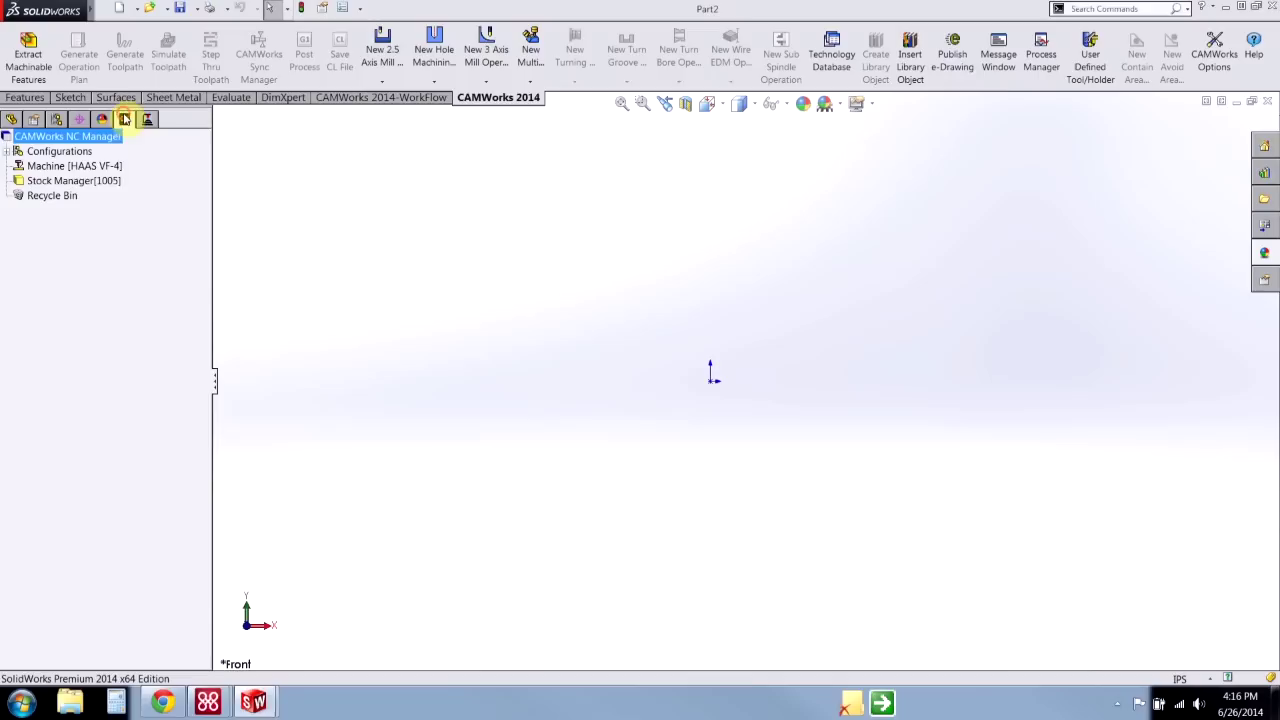
double_click(90, 166)
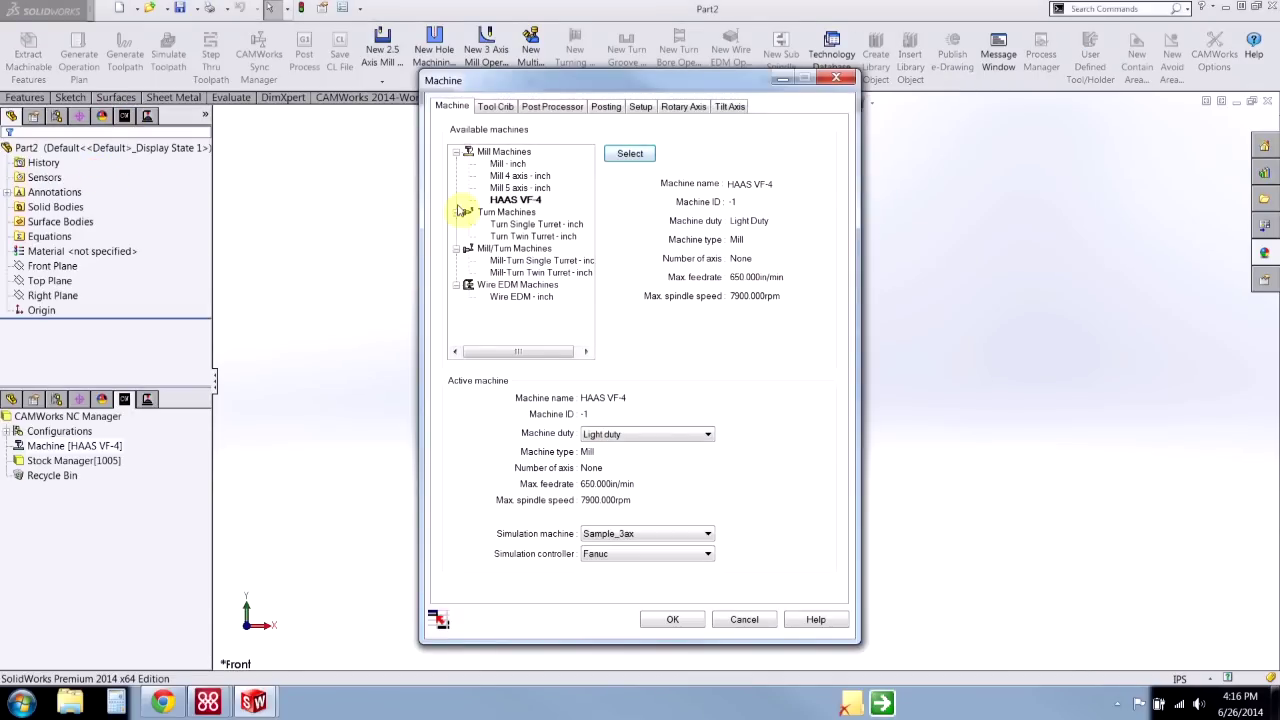
click(556, 106)
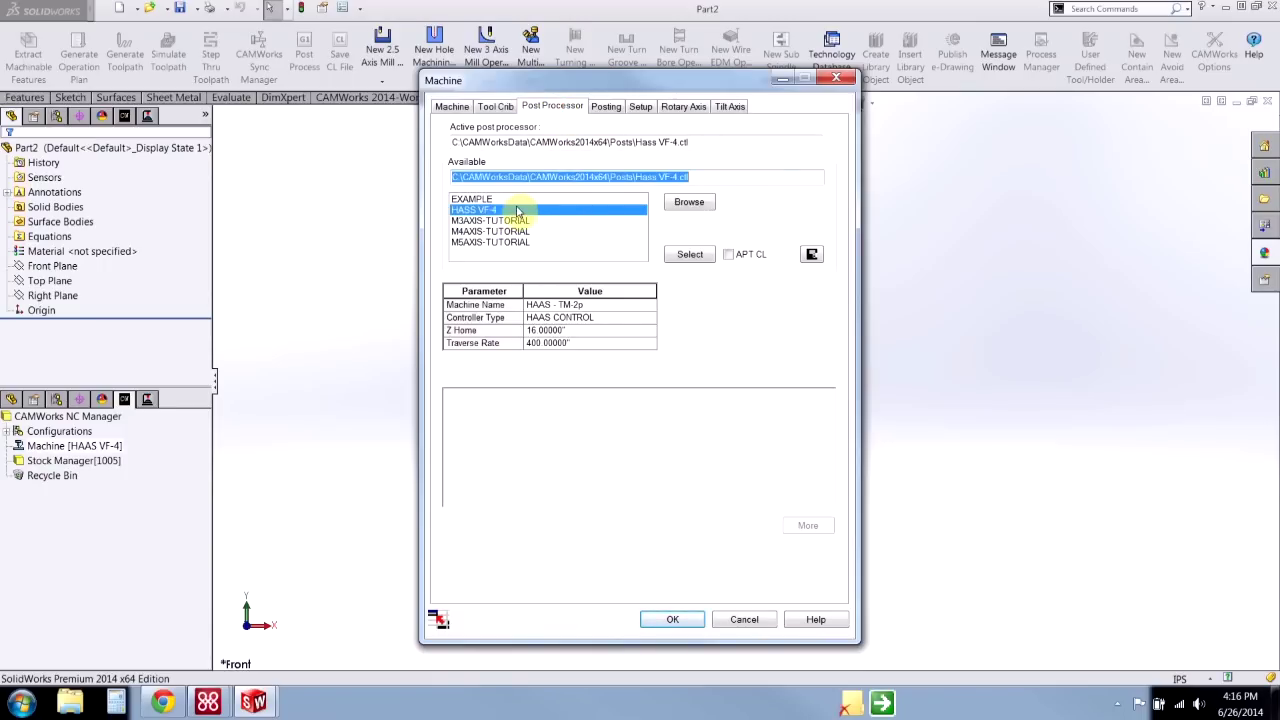
click(632, 110)
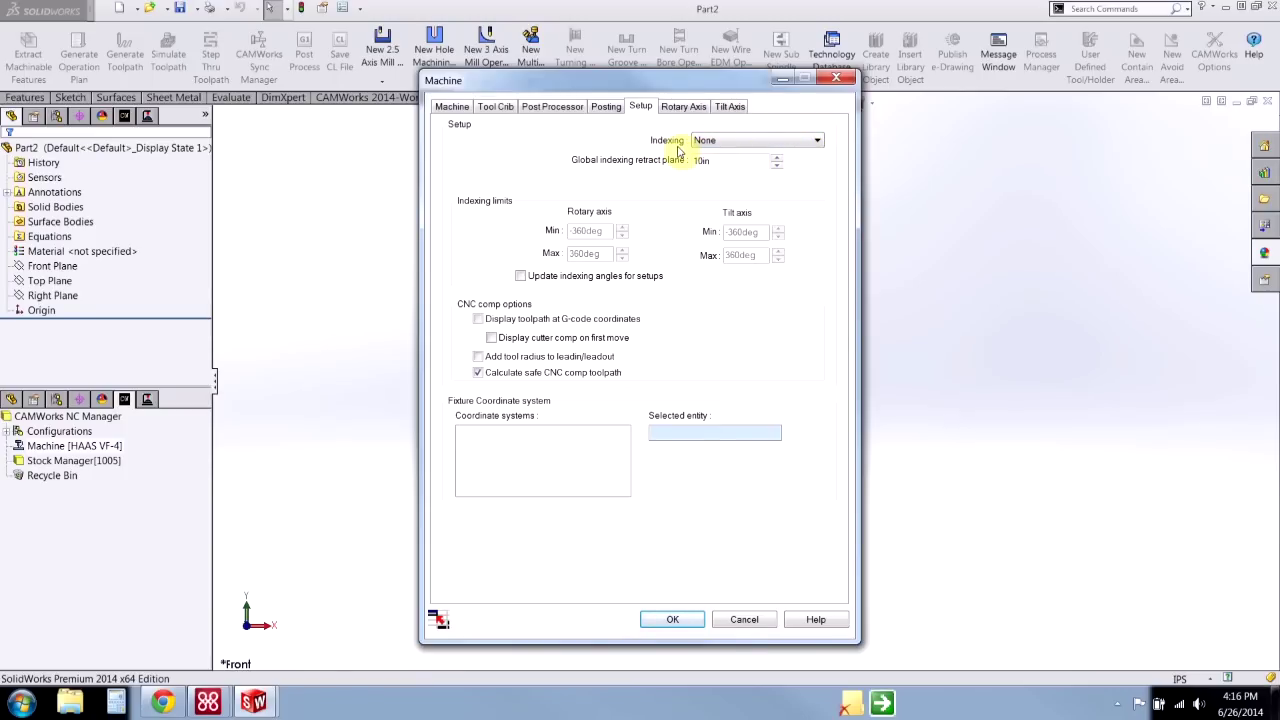
click(746, 140)
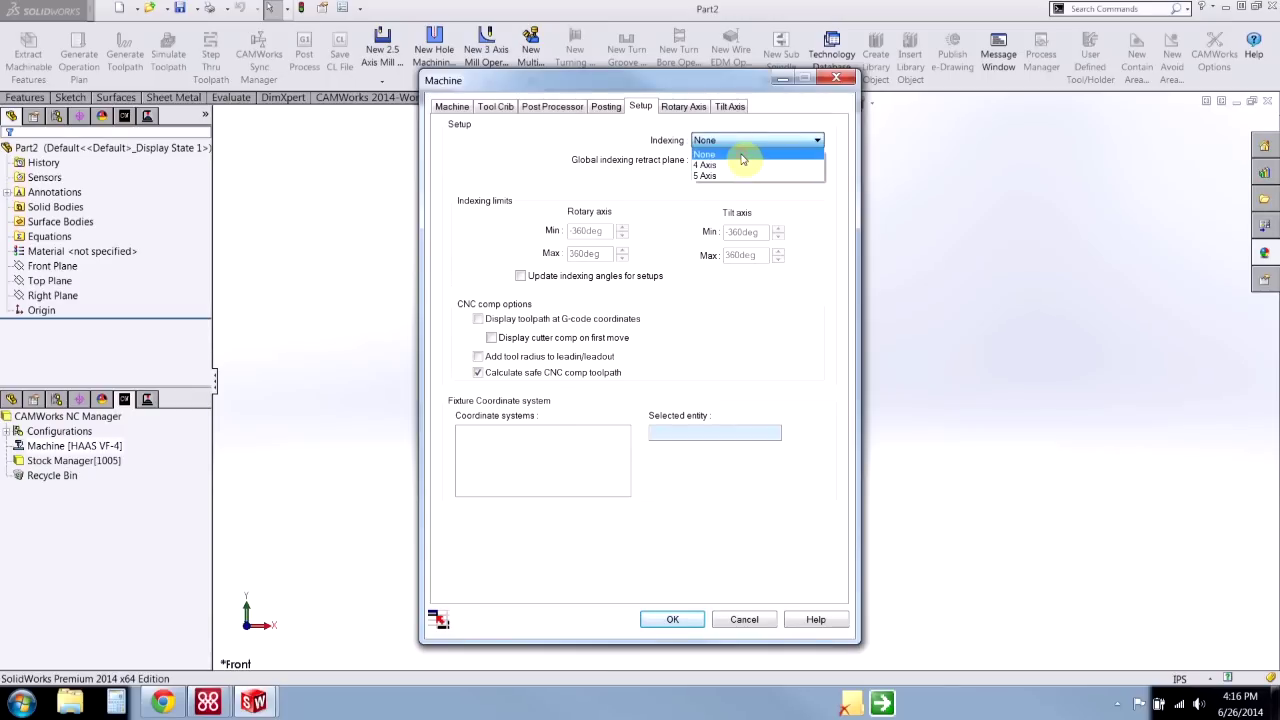
click(742, 155)
click(678, 619)
click(644, 369)
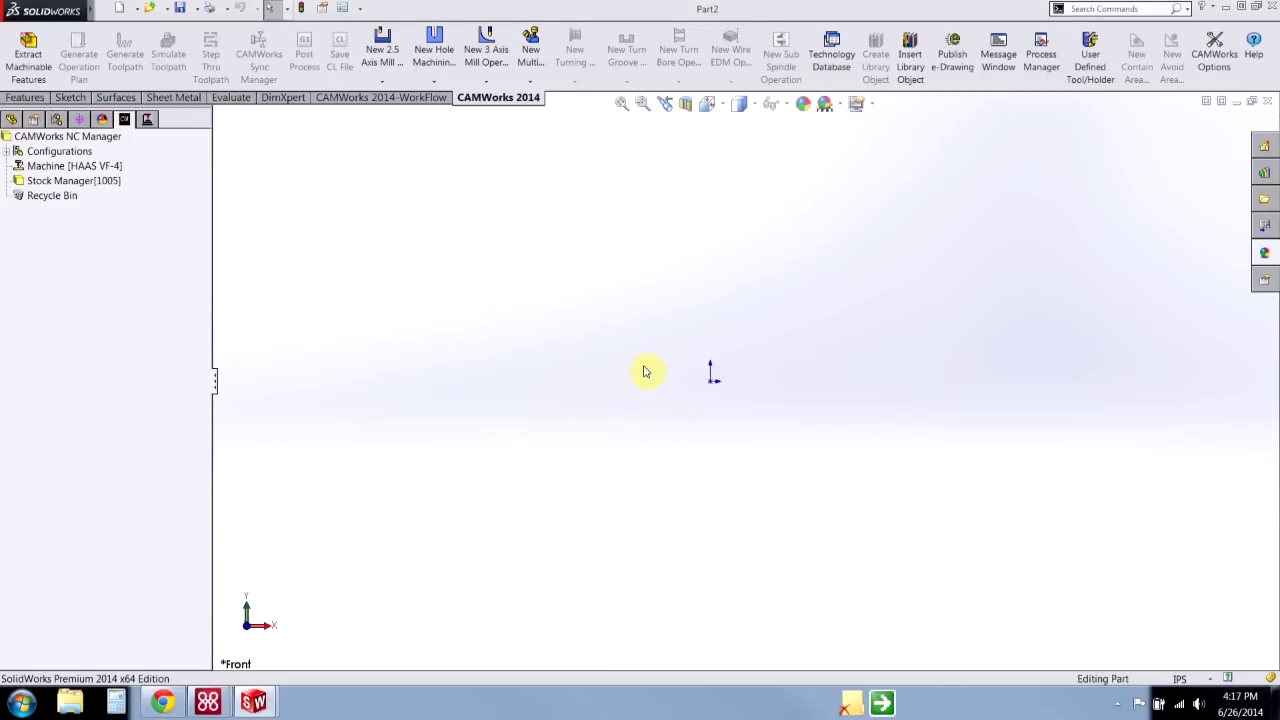